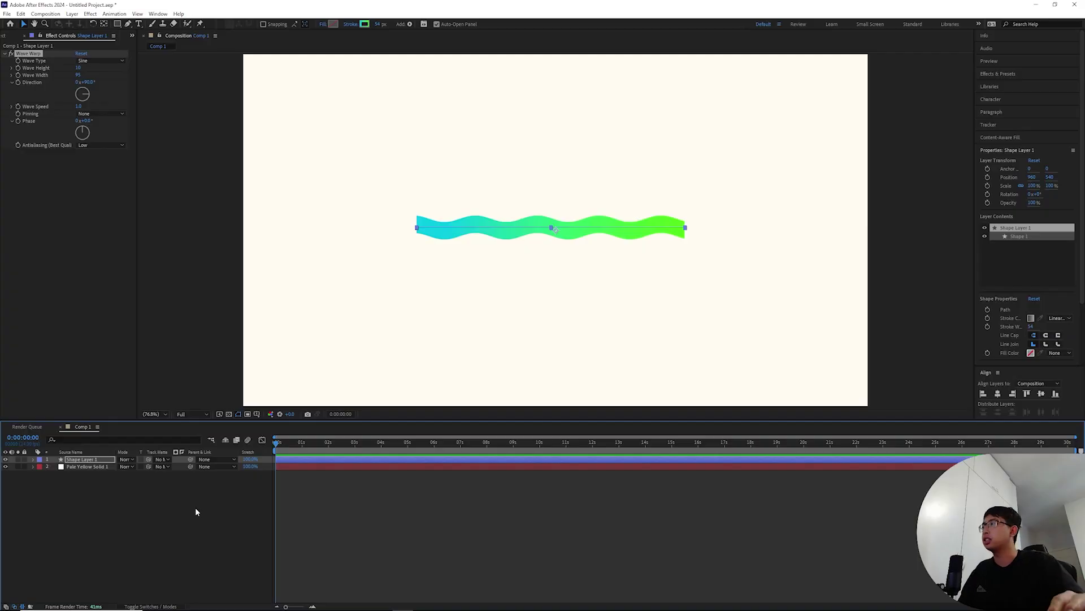
- Raise the Wave Warp's wave width to 183 and its wave height to about 189 on Shape Layer 1
click(92, 459)
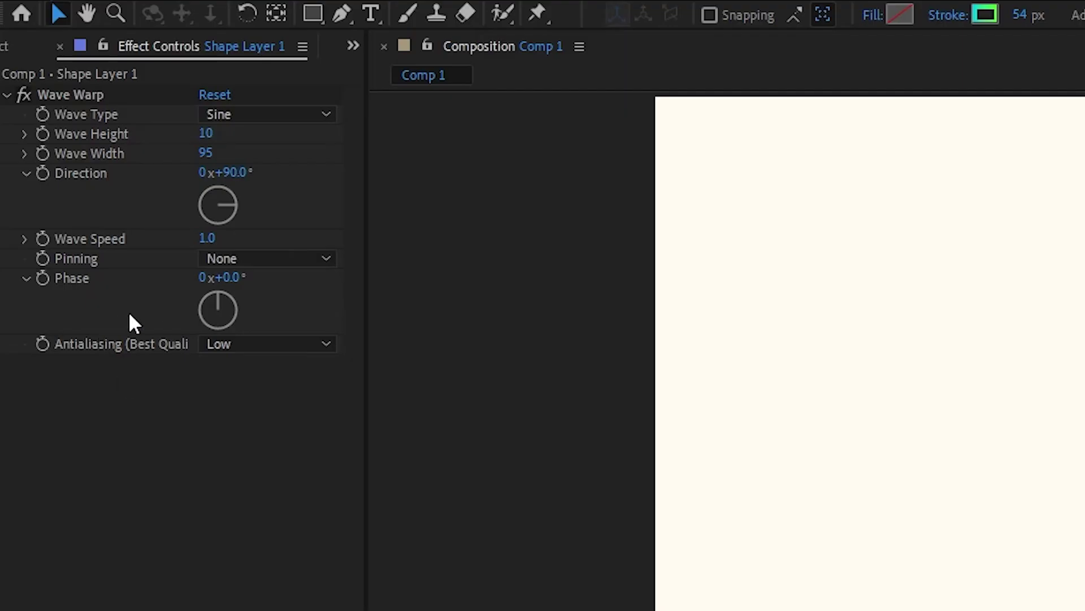
click(71, 95)
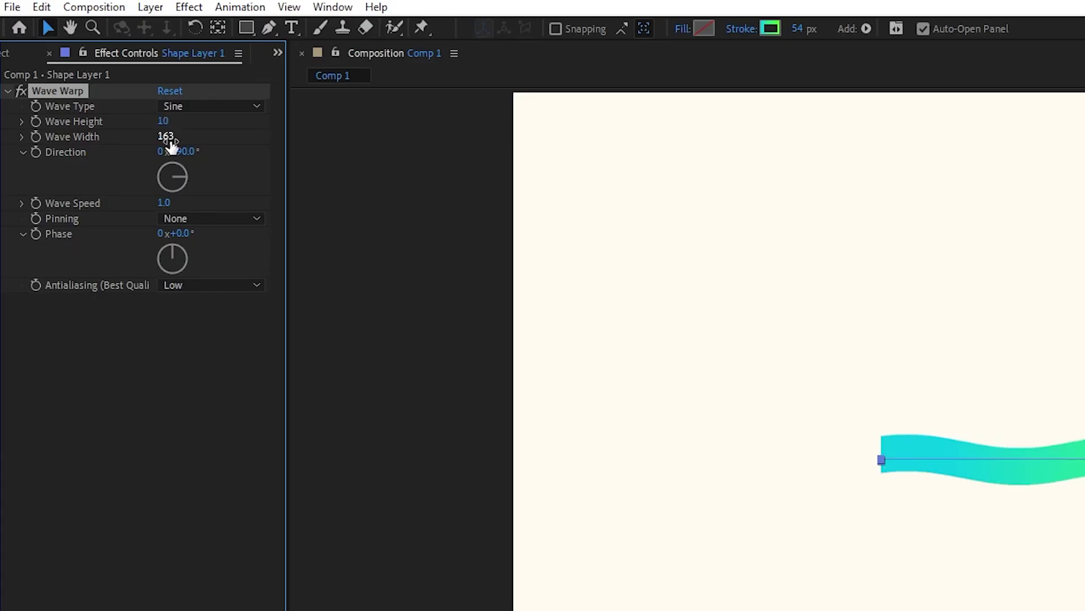
drag(172, 141, 346, 143)
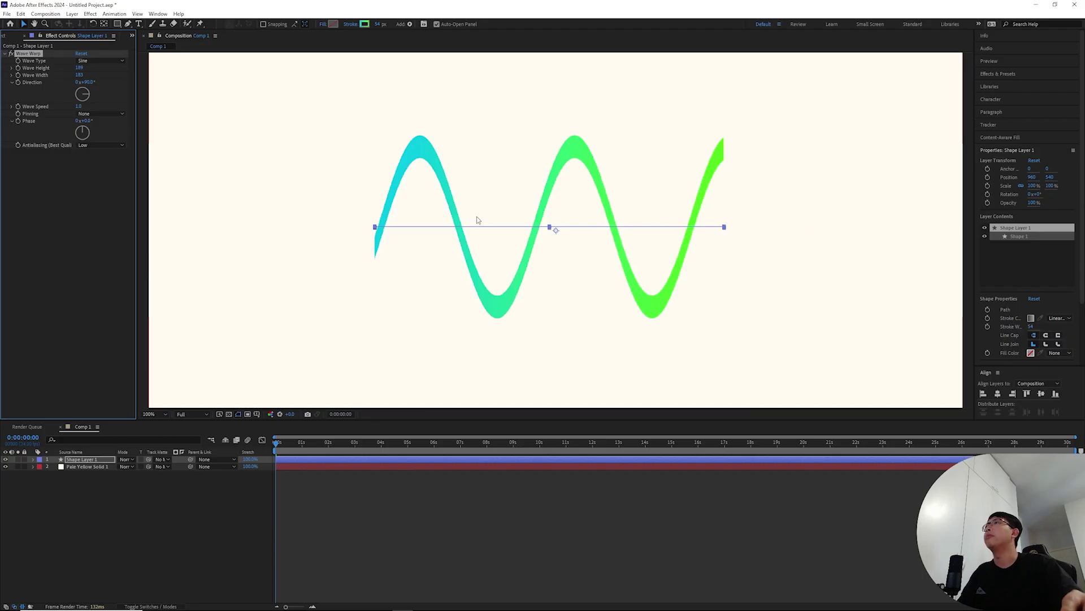
key(period)
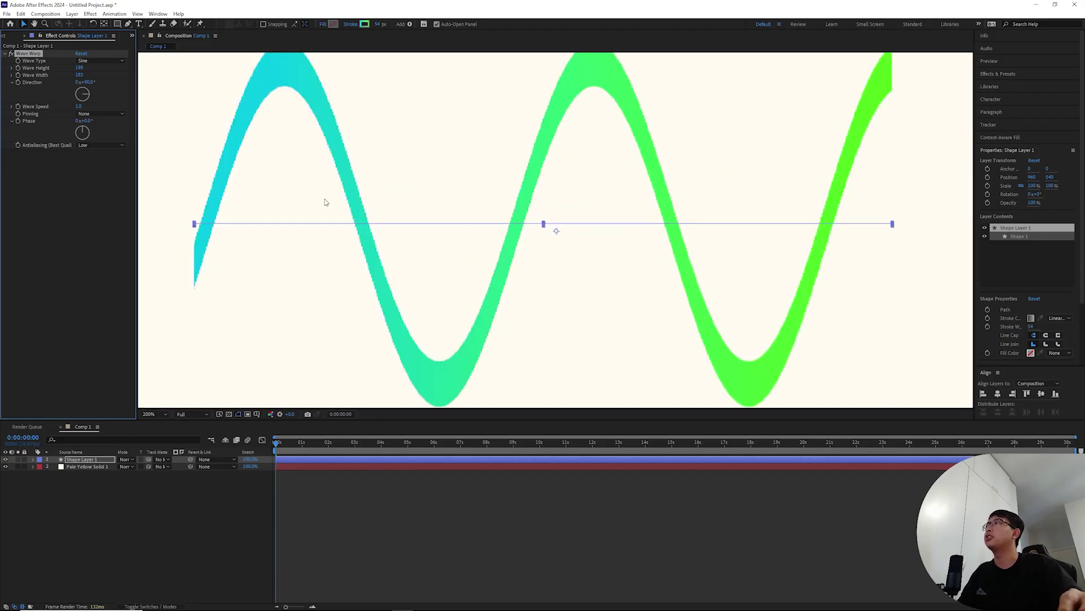
drag(78, 68, 194, 120)
scroll(194, 120, down, 1)
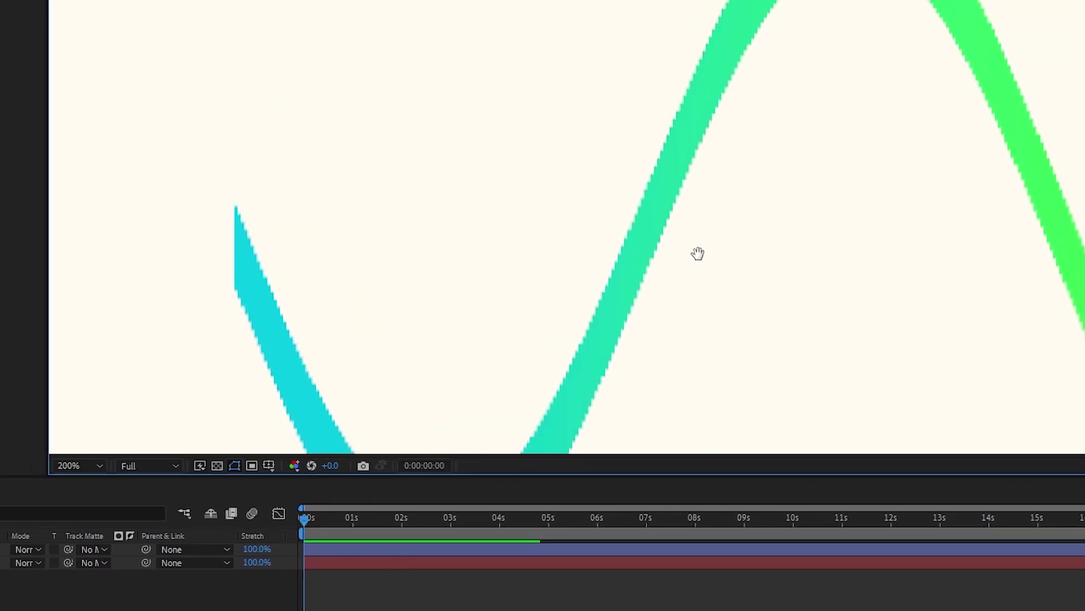
drag(698, 254, 788, 116)
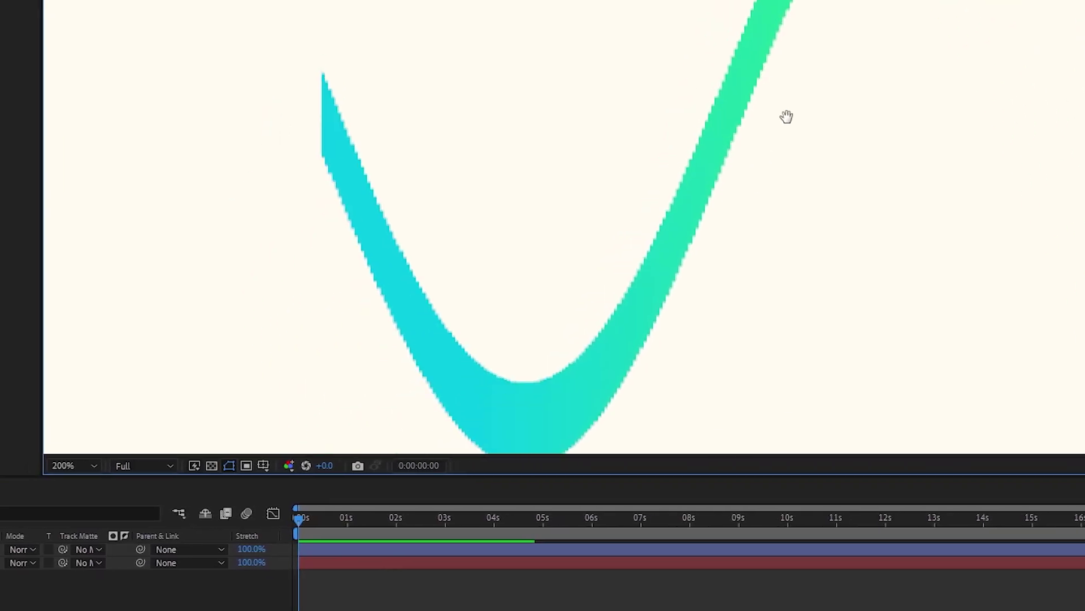
scroll(793, 120, down, 1)
drag(697, 306, 668, 310)
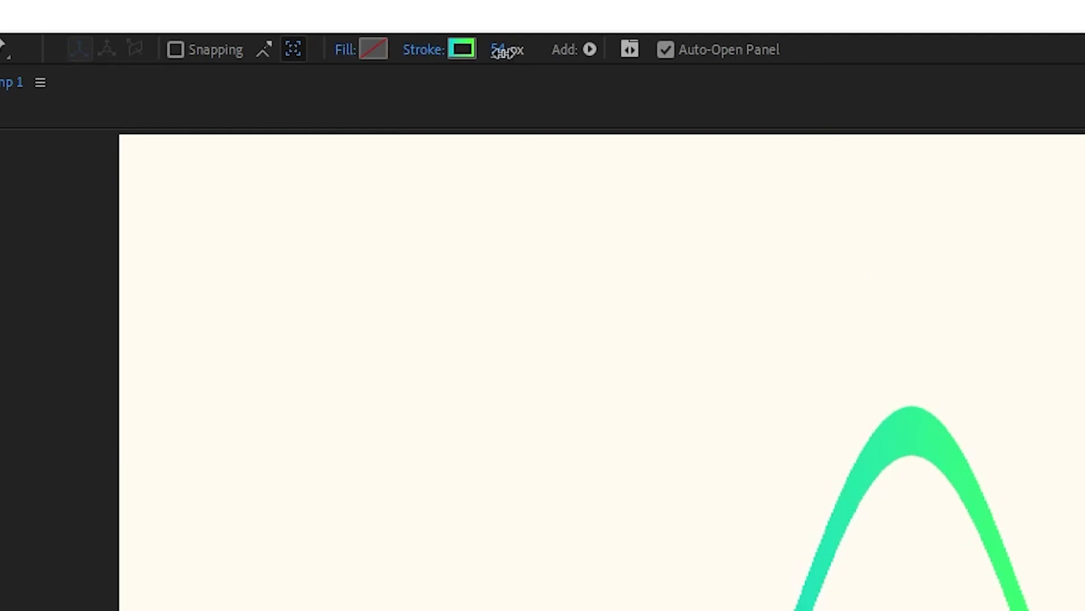
- Thin the wave line's own stroke to 4 px and add a Stroke layer style to Shape Layer 1
drag(378, 24, 365, 28)
drag(463, 64, 446, 66)
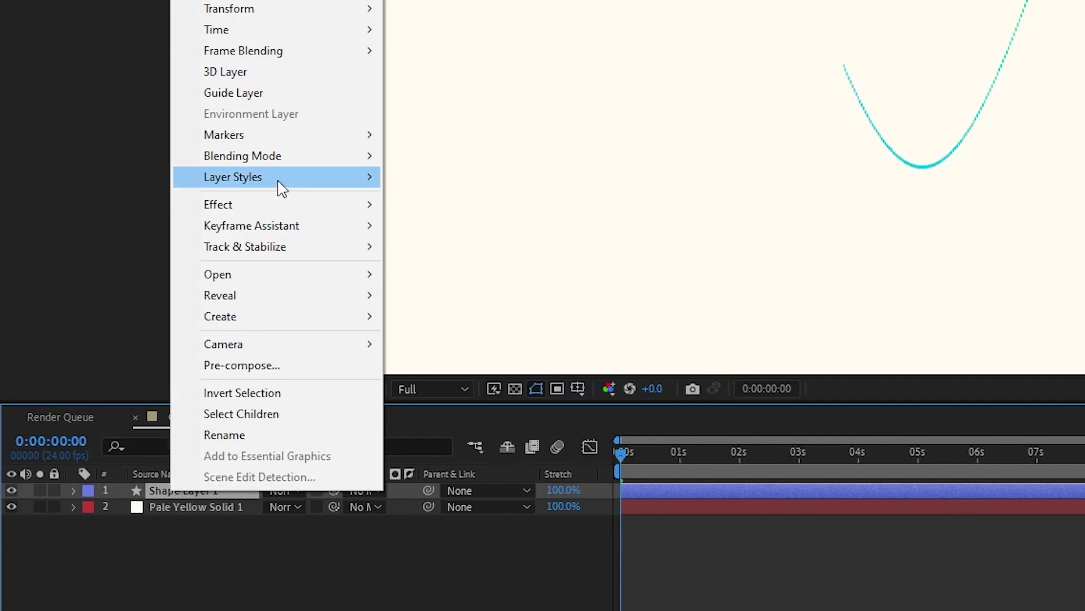
mouse_move(222, 184)
click(428, 415)
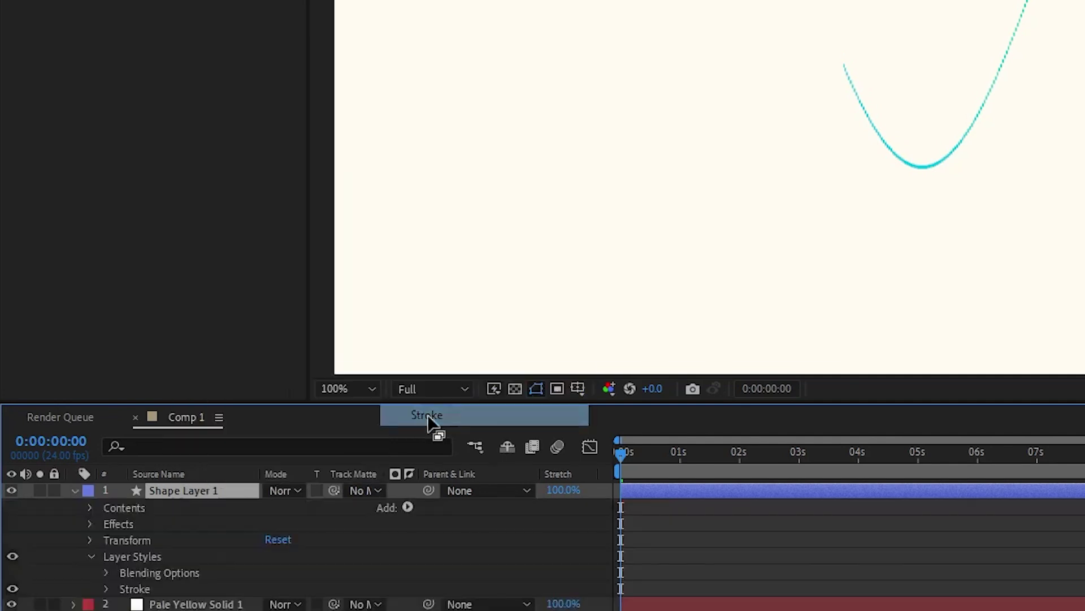
- Enlarge the Stroke layer style on Shape Layer 1 into a thick red outline around the wave
click(106, 588)
drag(186, 478, 407, 485)
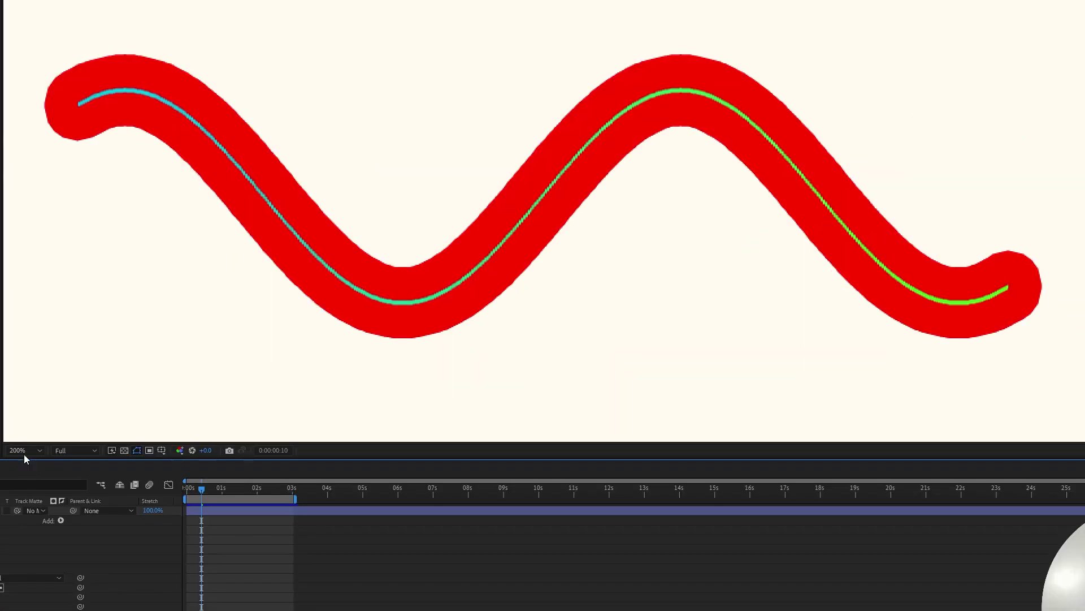
click(24, 452)
click(26, 472)
key(slash)
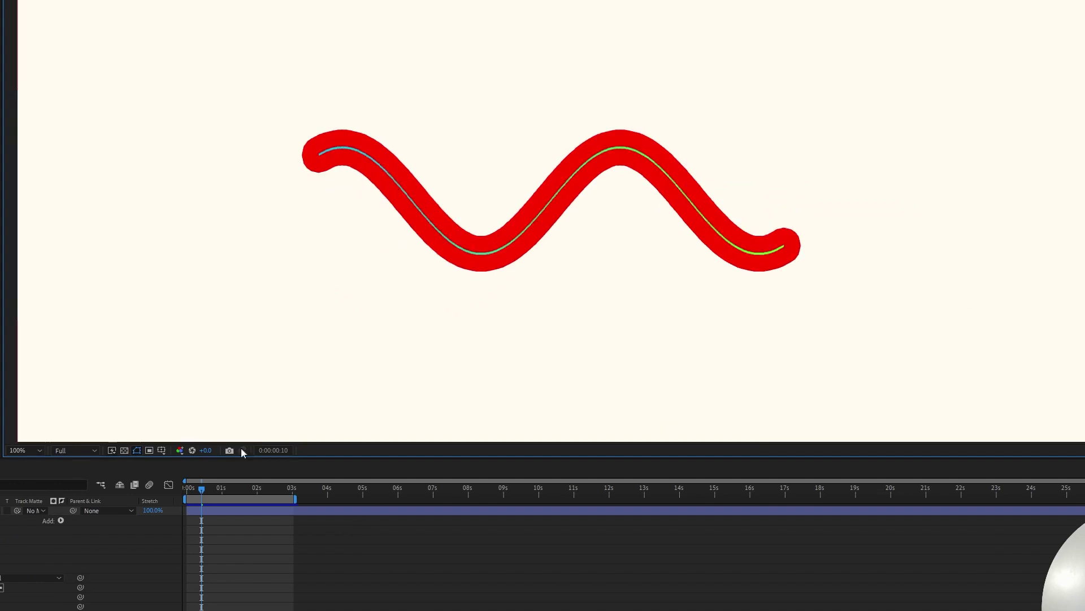
click(3, 510)
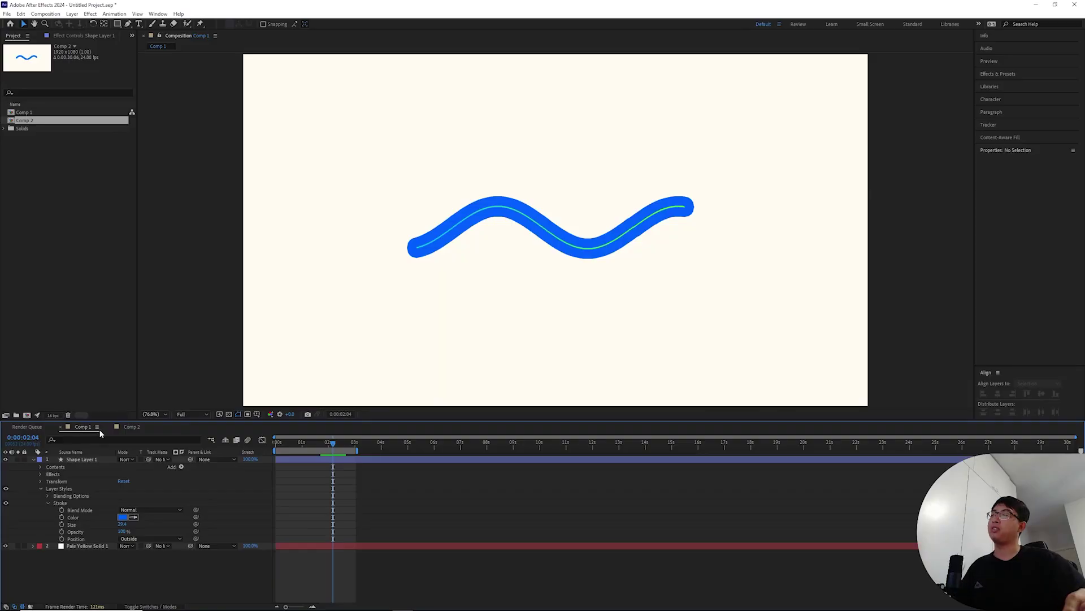
- Split the timeline area so that the Comp 1 and Comp 2 timelines sit side by side
click(83, 427)
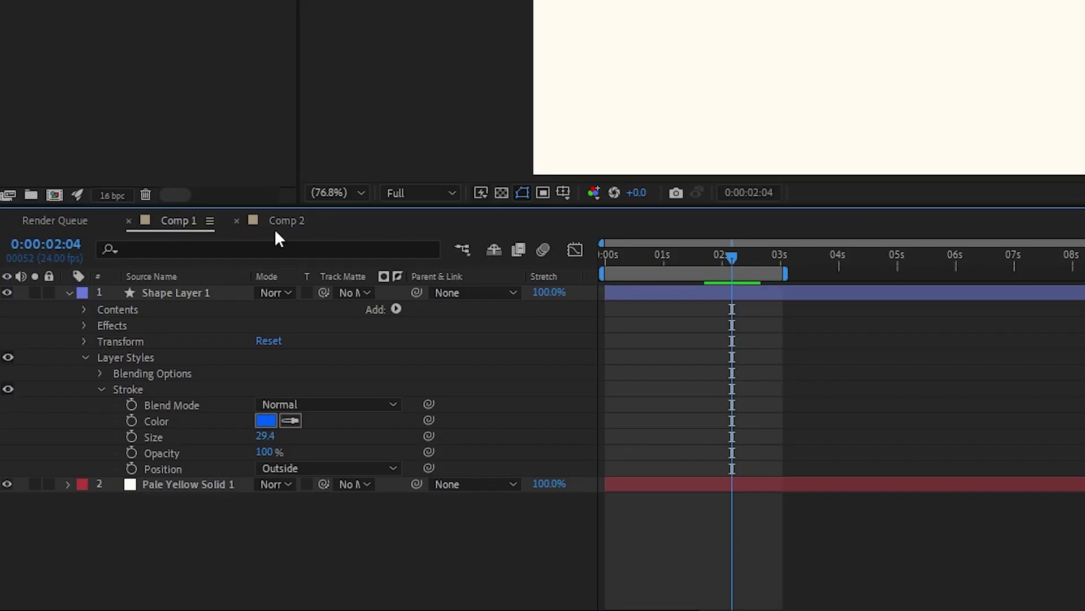
click(281, 228)
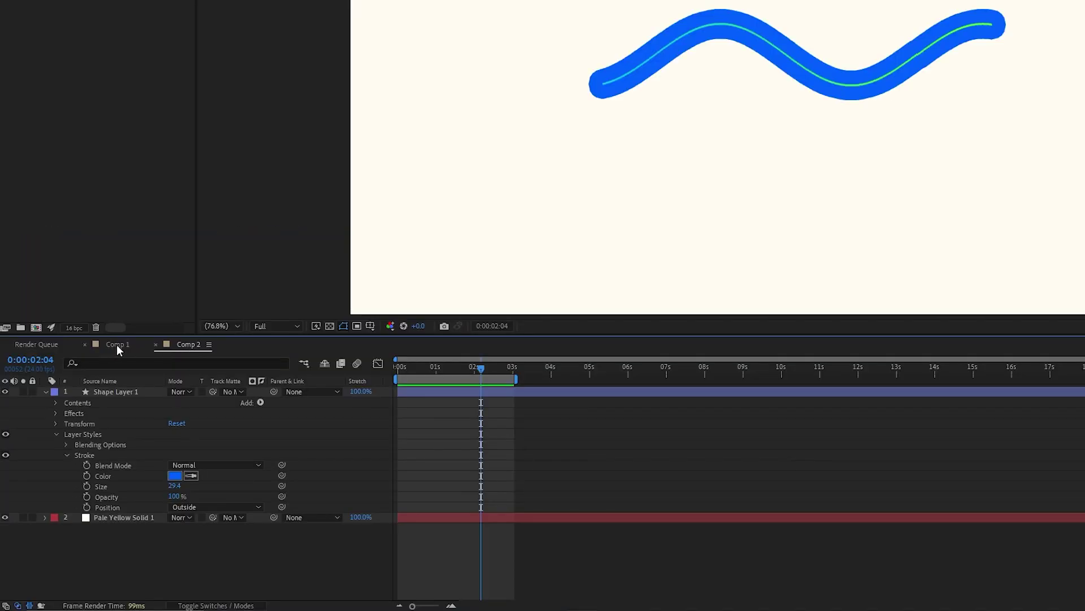
click(116, 344)
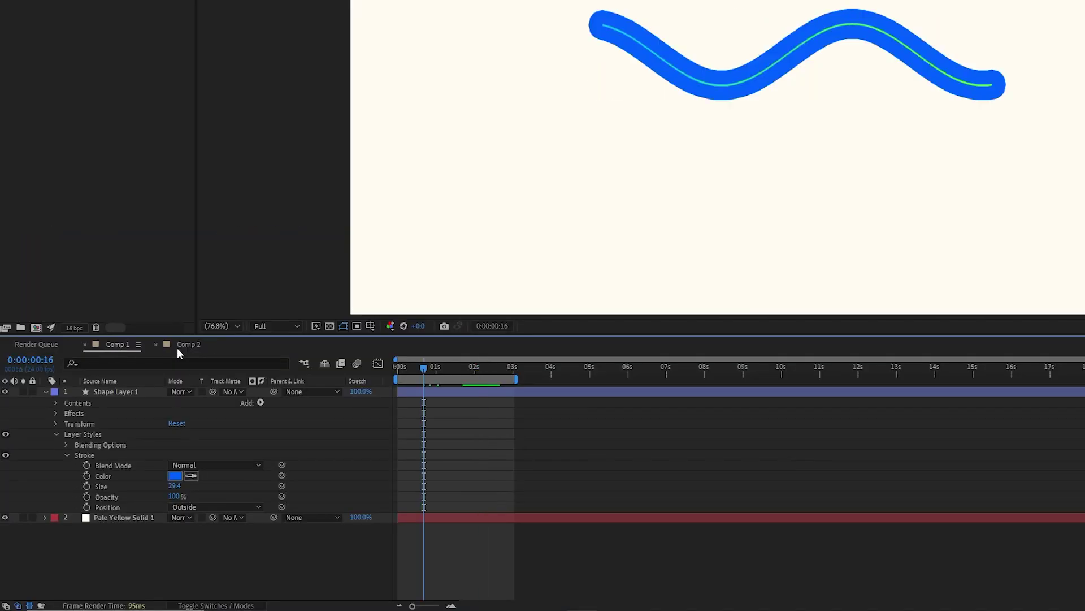
click(172, 344)
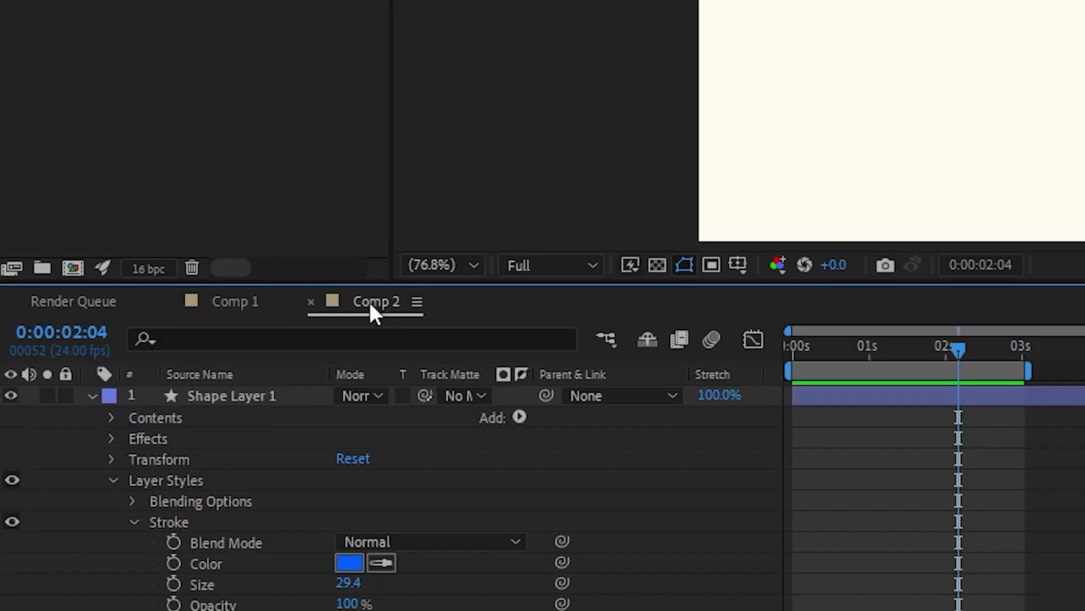
drag(369, 301, 791, 610)
drag(792, 453, 791, 353)
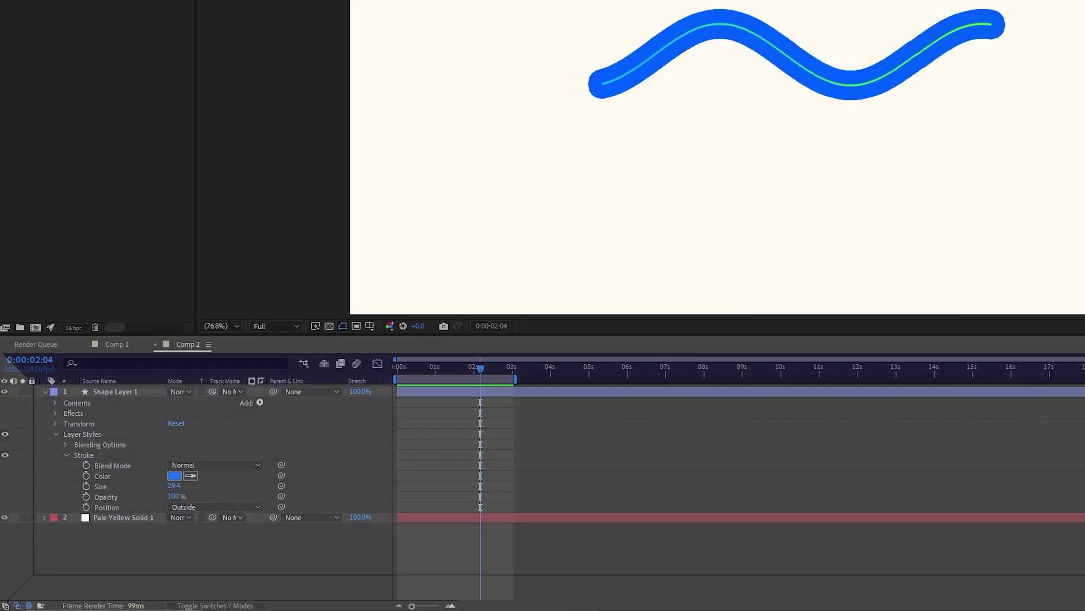
drag(791, 610, 1082, 378)
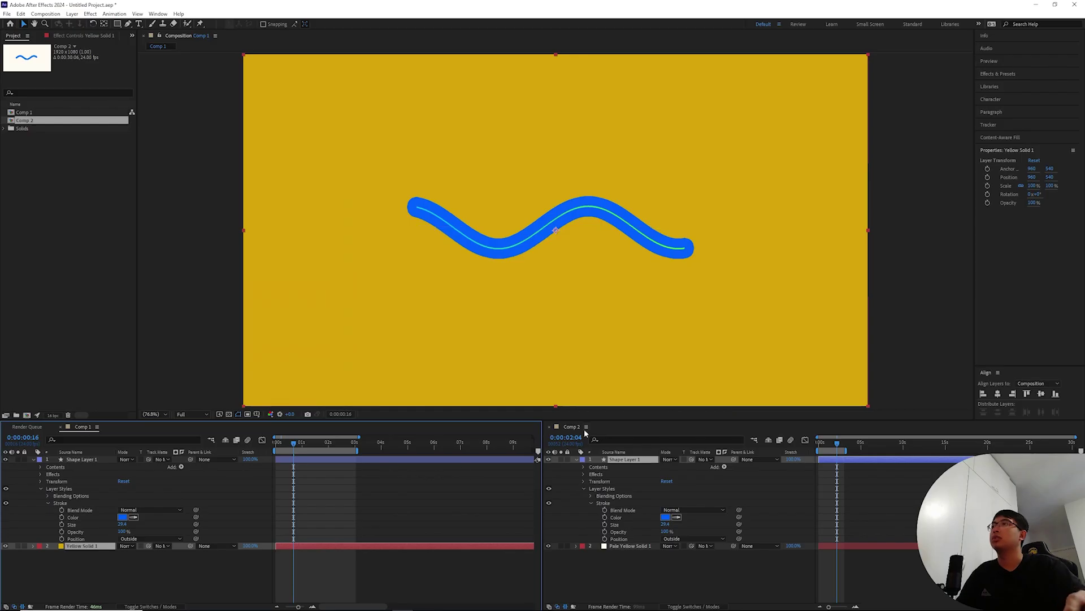
- Compare Comp 1 and Comp 2 in their separate timelines and scrub Comp 2 to 0:00:01:18
click(576, 428)
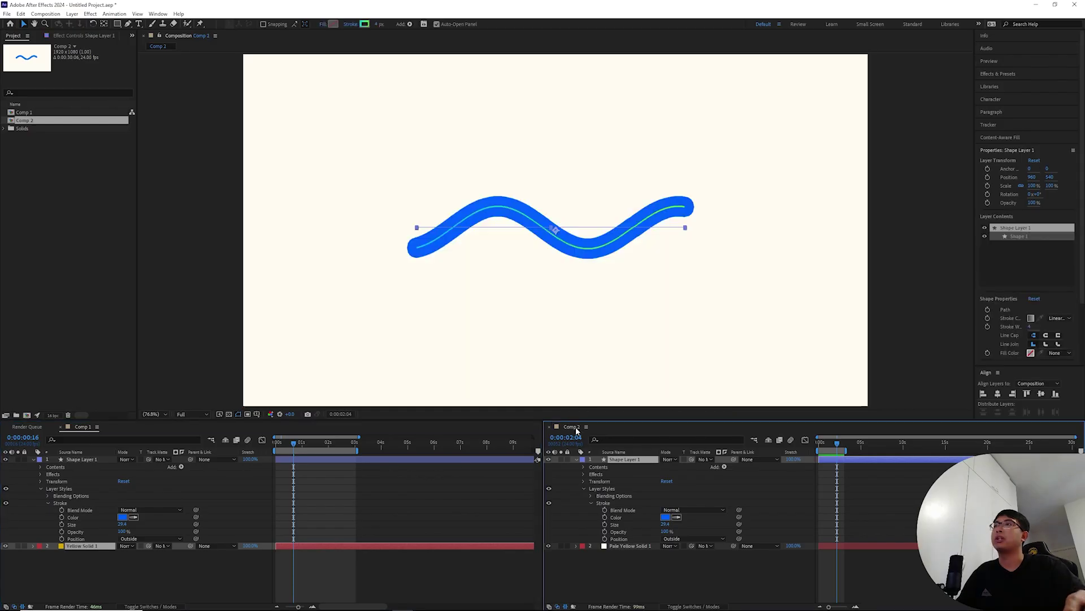
click(81, 428)
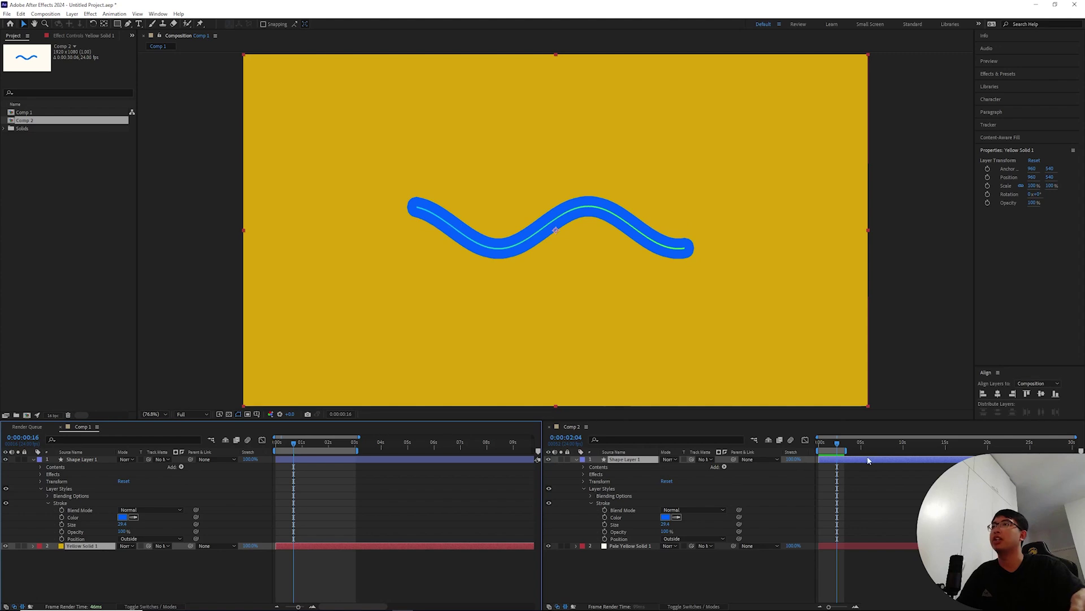
click(826, 444)
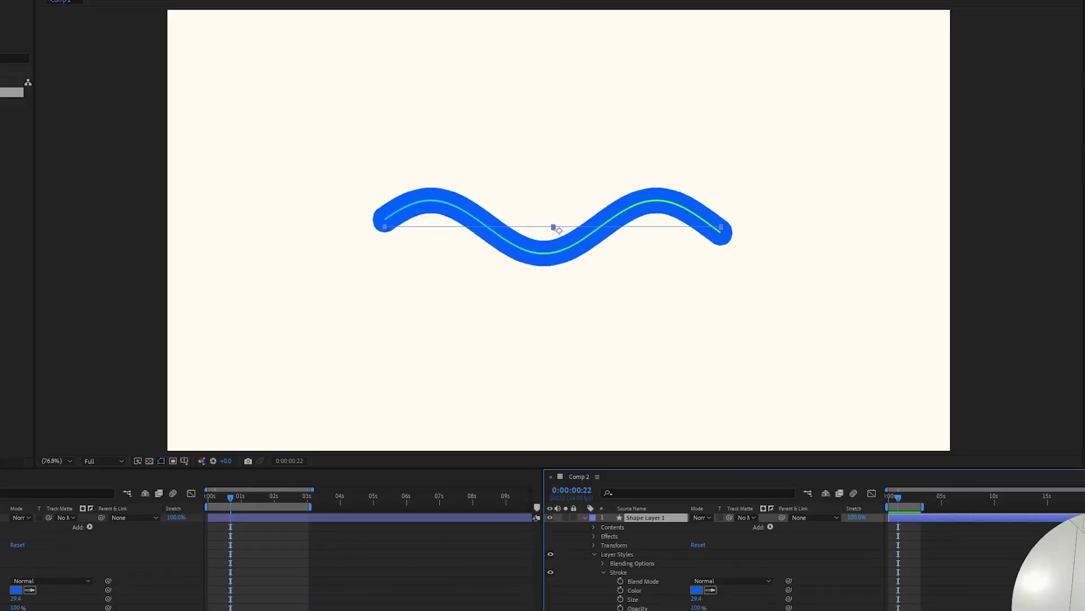
drag(1084, 490, 957, 501)
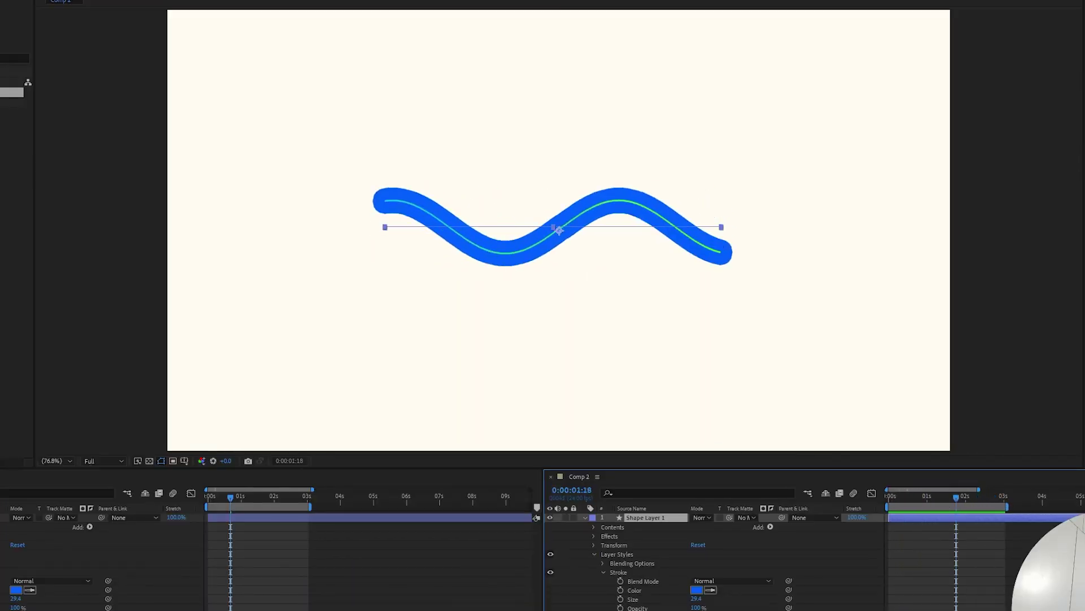
click(152, 519)
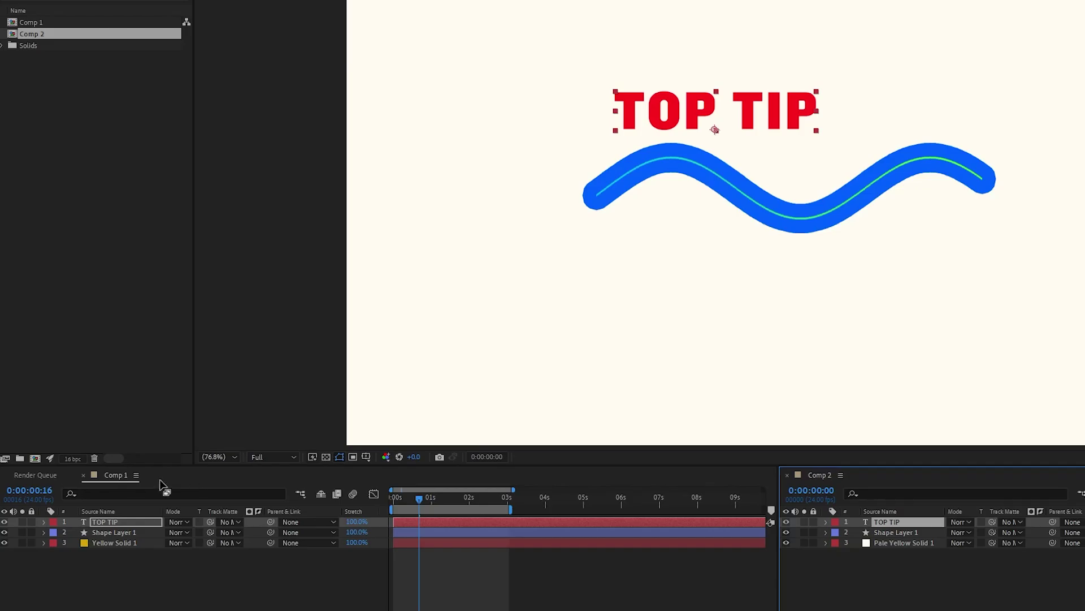
- Link the Source Text of the TOP TIP layer in Comp 1 to the Source Text of the TOP TIP layer in Comp 2
click(116, 477)
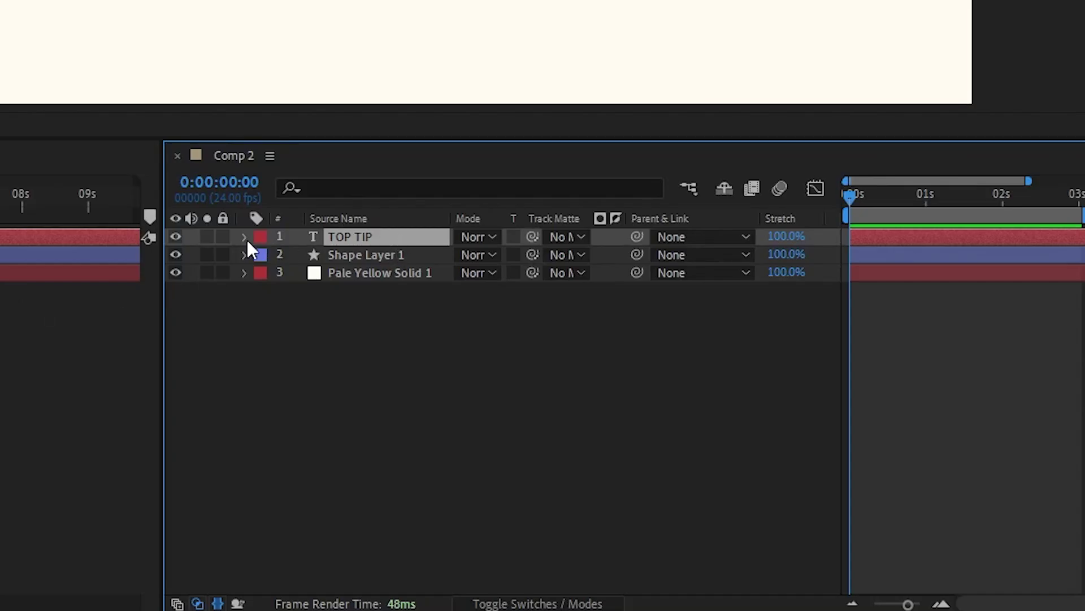
click(244, 237)
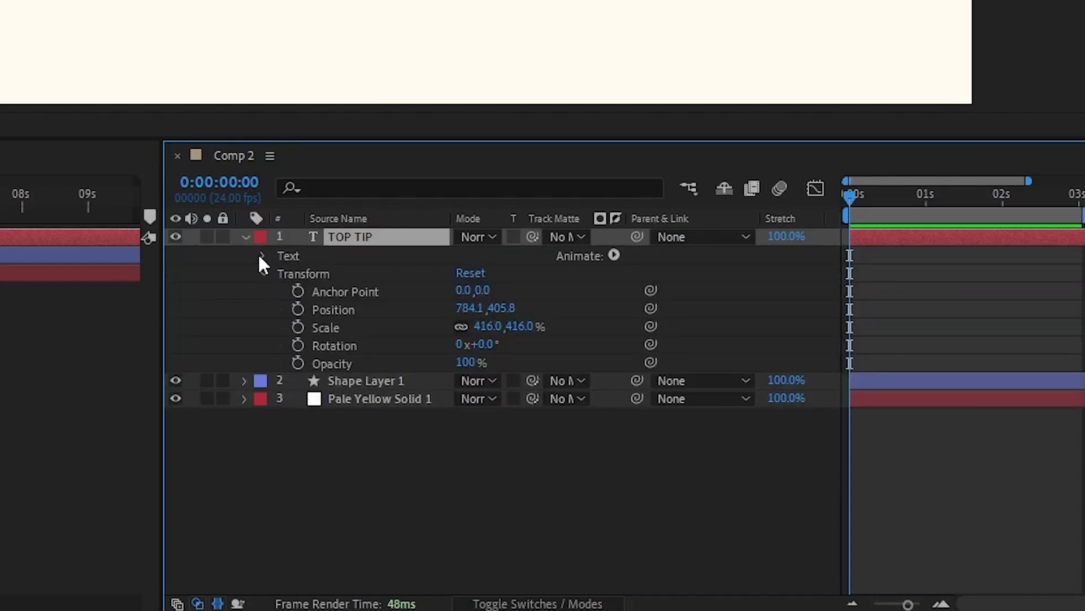
click(260, 253)
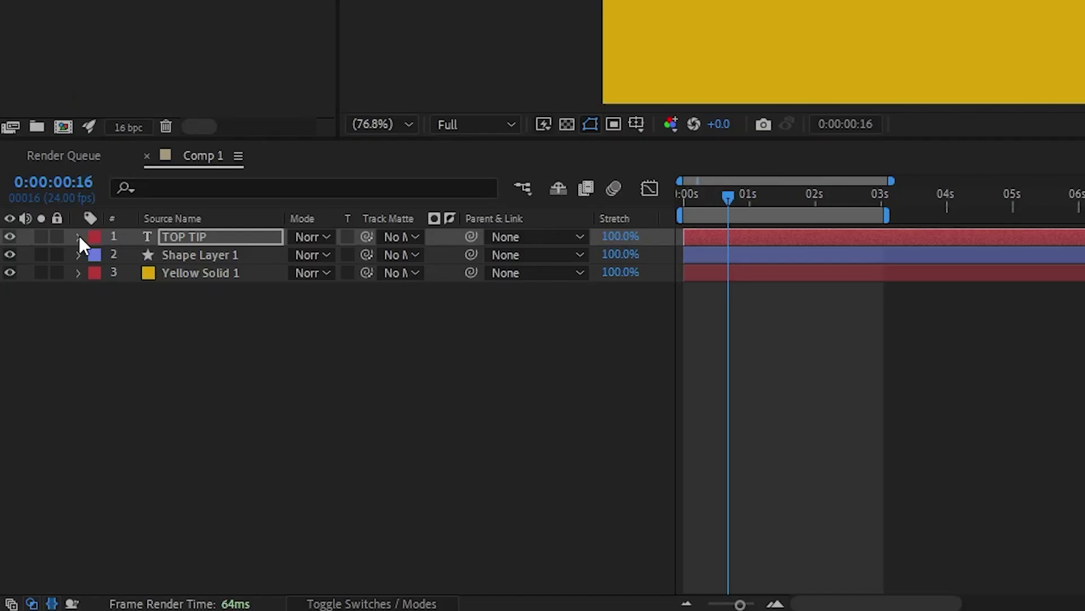
click(79, 236)
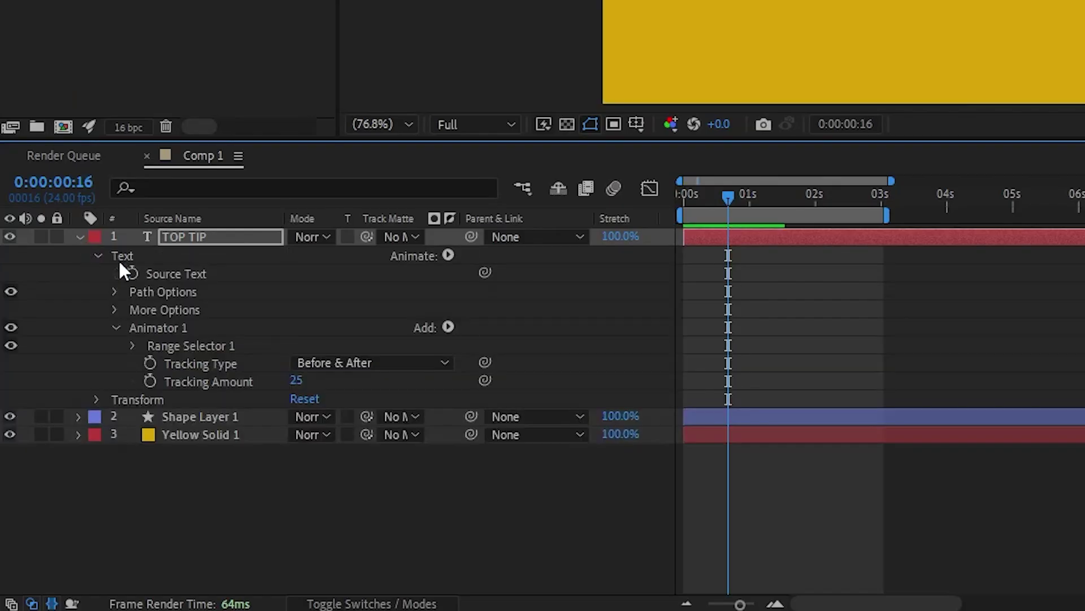
click(198, 237)
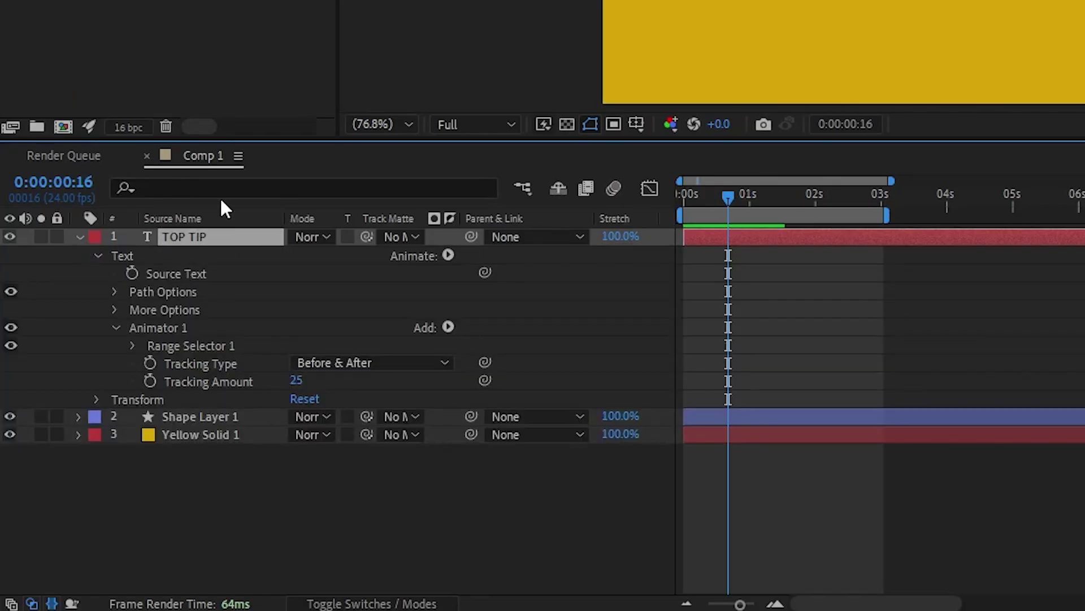
click(233, 276)
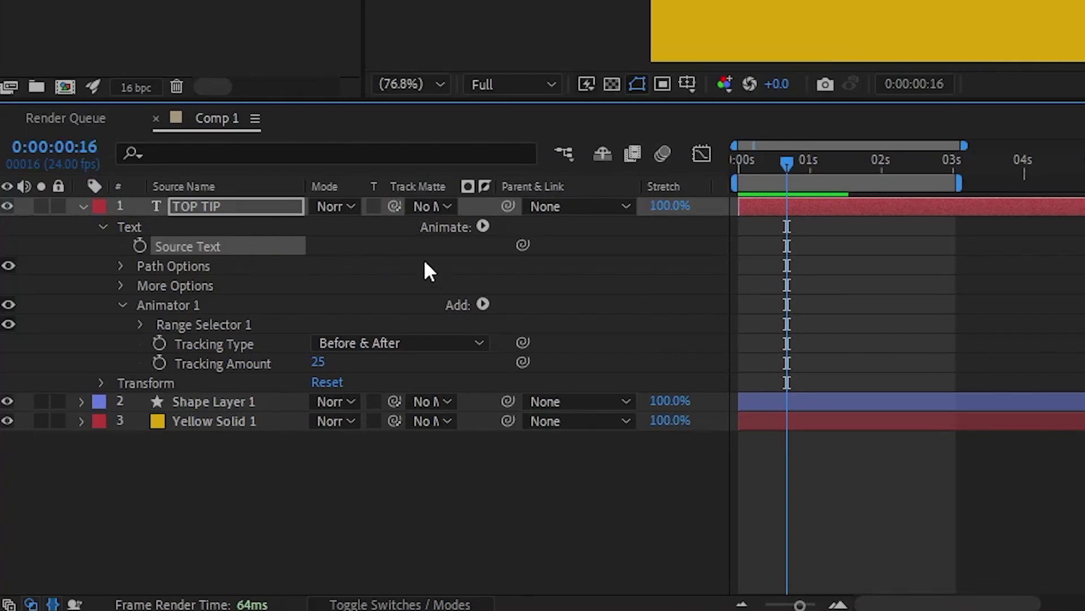
drag(526, 245, 382, 247)
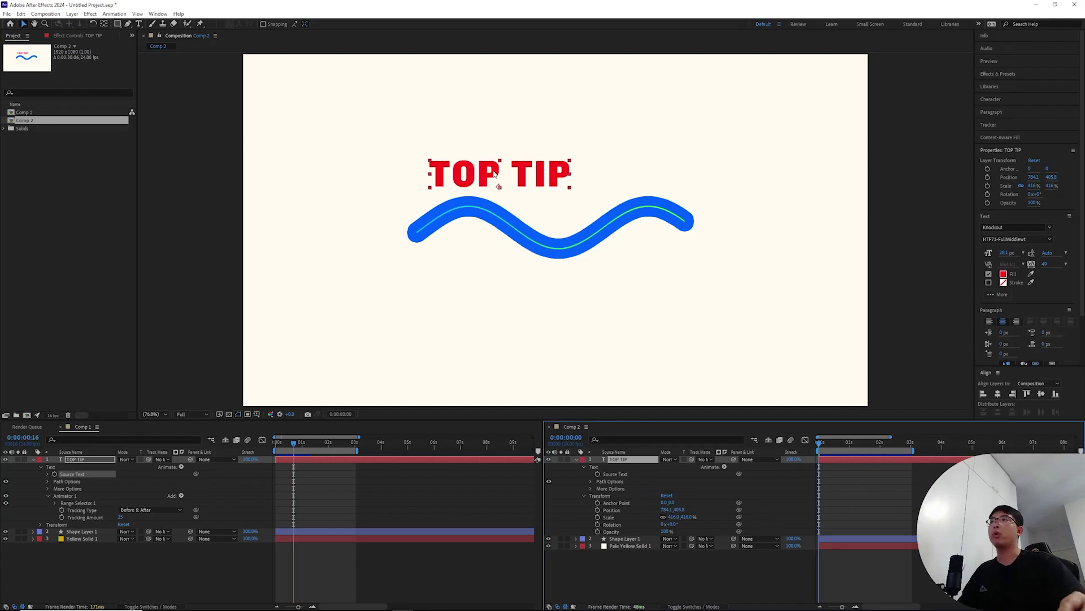
- Replace the text in Comp 2 with MARSUPILAMI and check the linked text layer in Comp 1
double_click(550, 175)
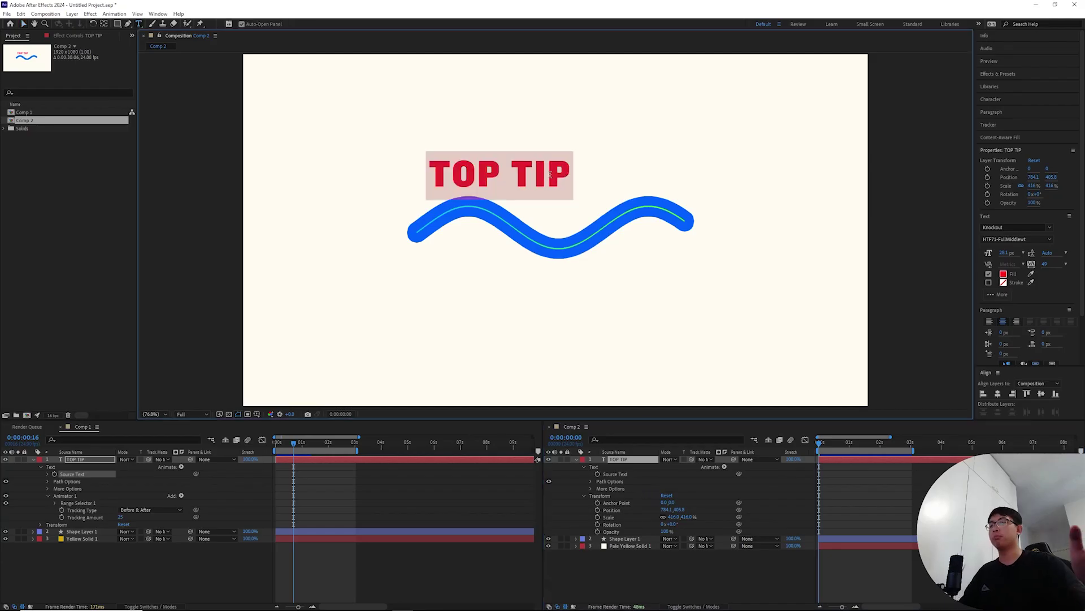
text(MARSUPIL)
key(BackSpace)
text(ILAMI)
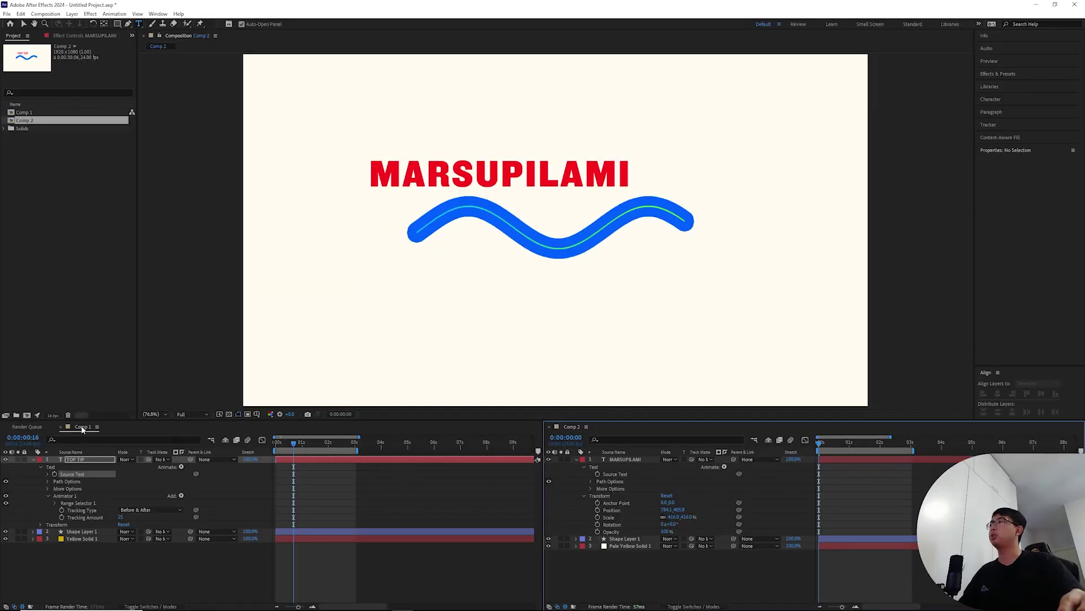
click(82, 428)
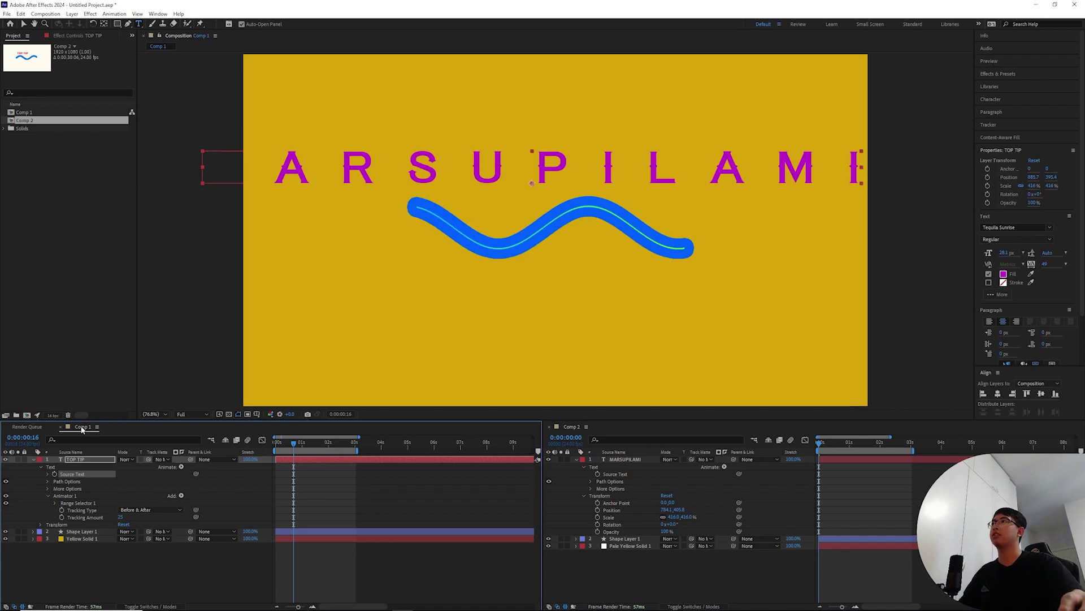
click(104, 459)
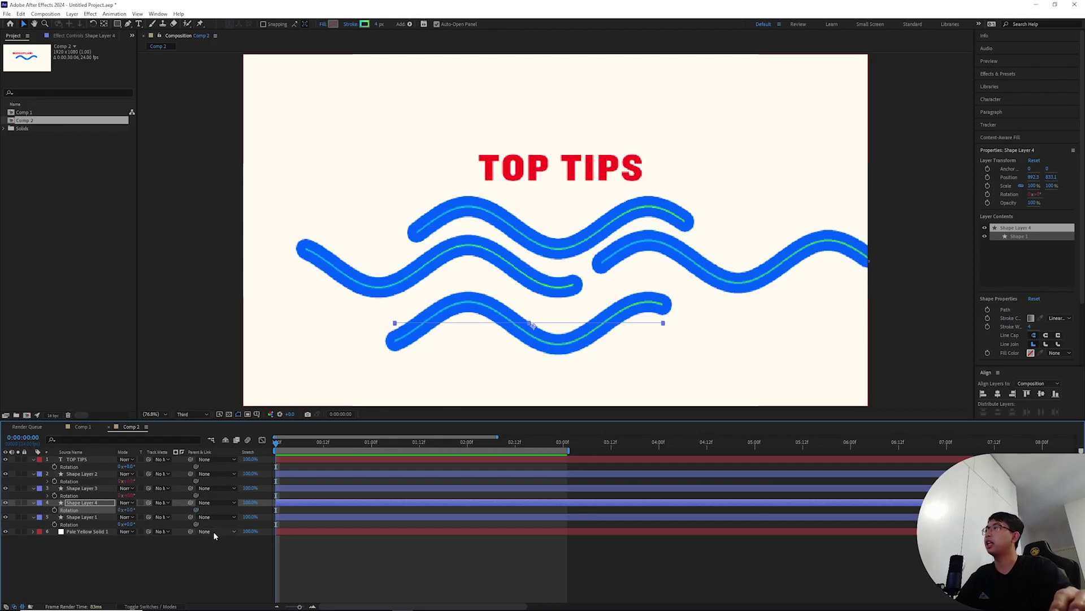
- Undo the last pick-whip rotation links on the shape layers in Comp 2
key(ctrl+z)
key(ctrl+z)
key(ctrl+z)
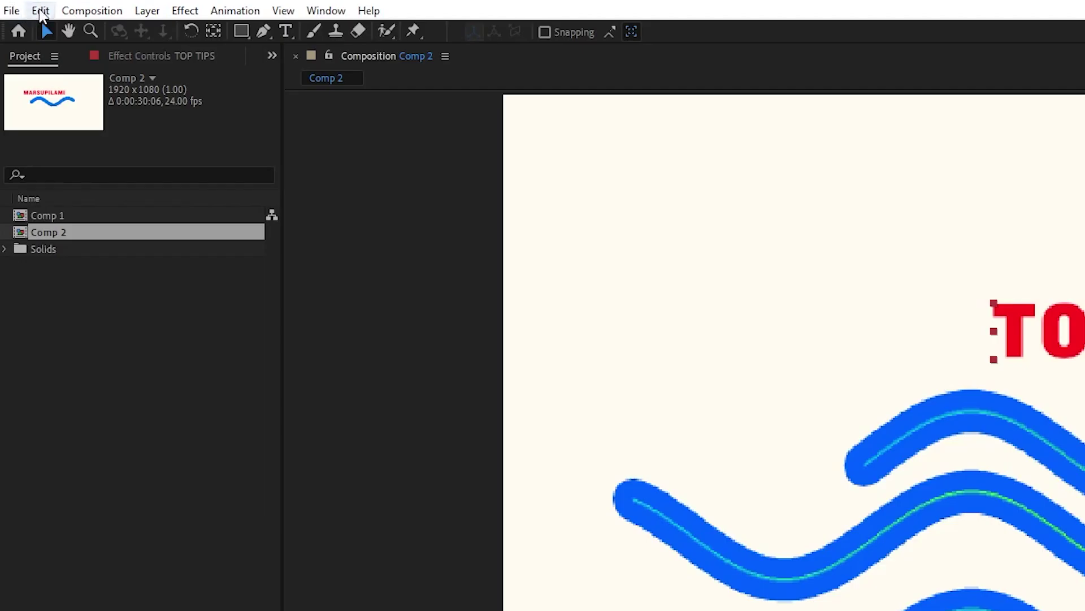
- Copy the TOP TIPS layer's Rotation with property links and paste it onto the four shape layers in Comp 2
click(39, 9)
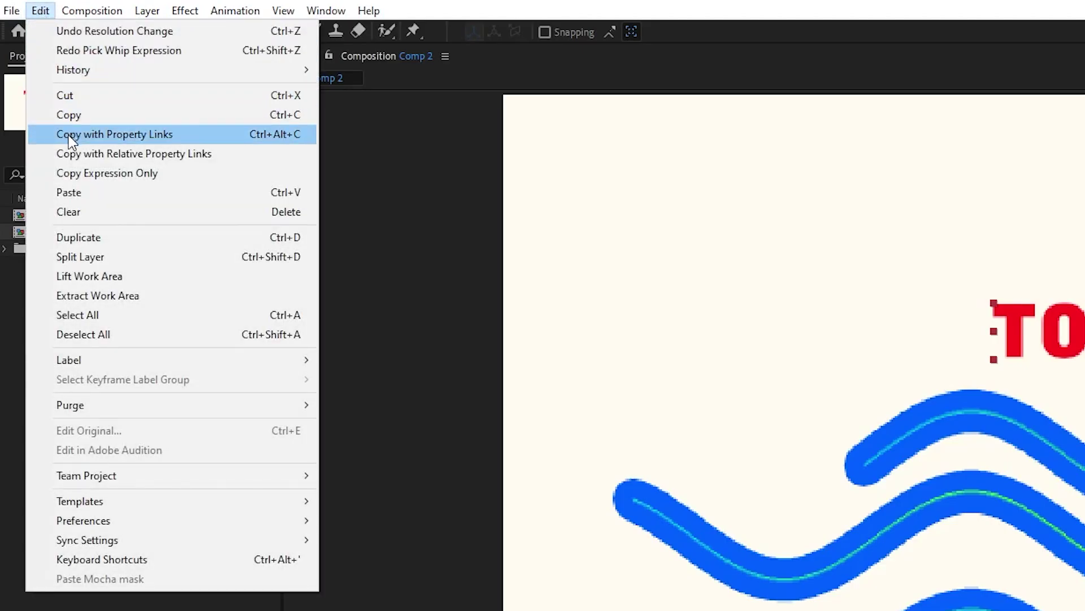
click(141, 137)
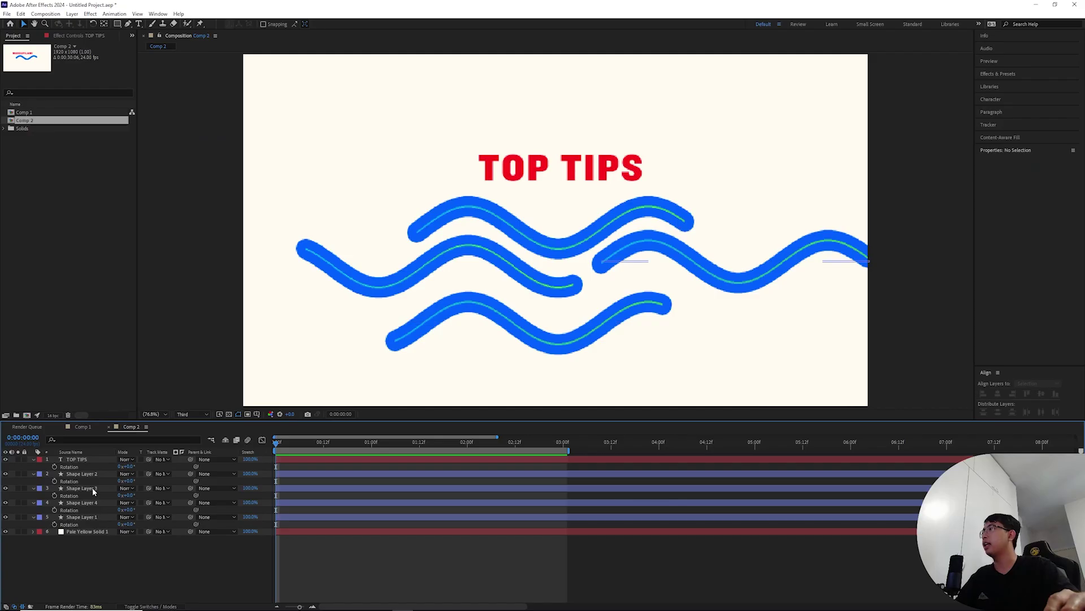
click(85, 474)
shift+click(89, 517)
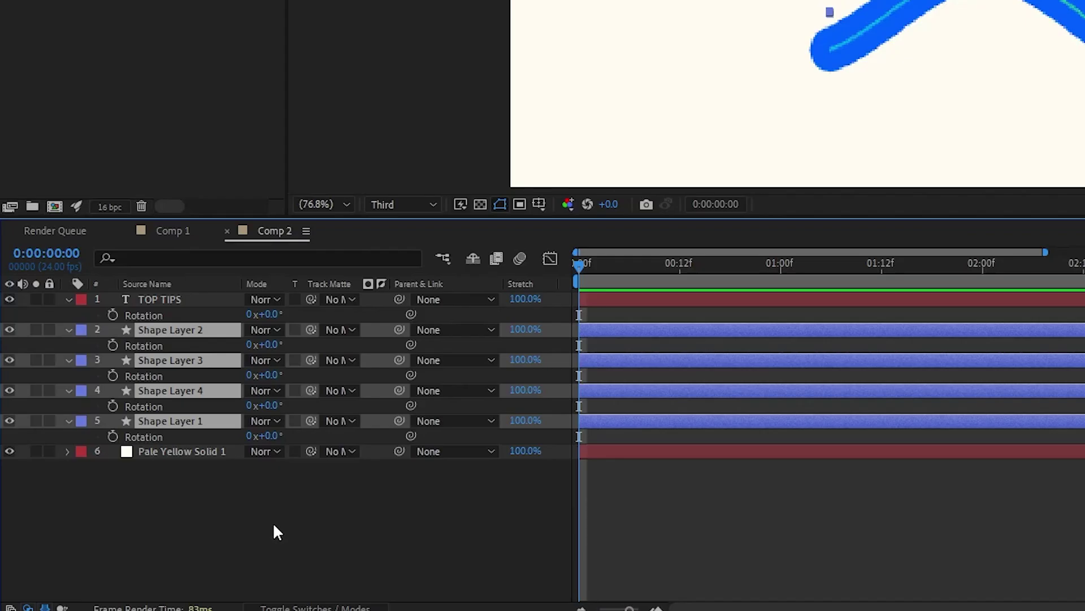
key(ctrl+v)
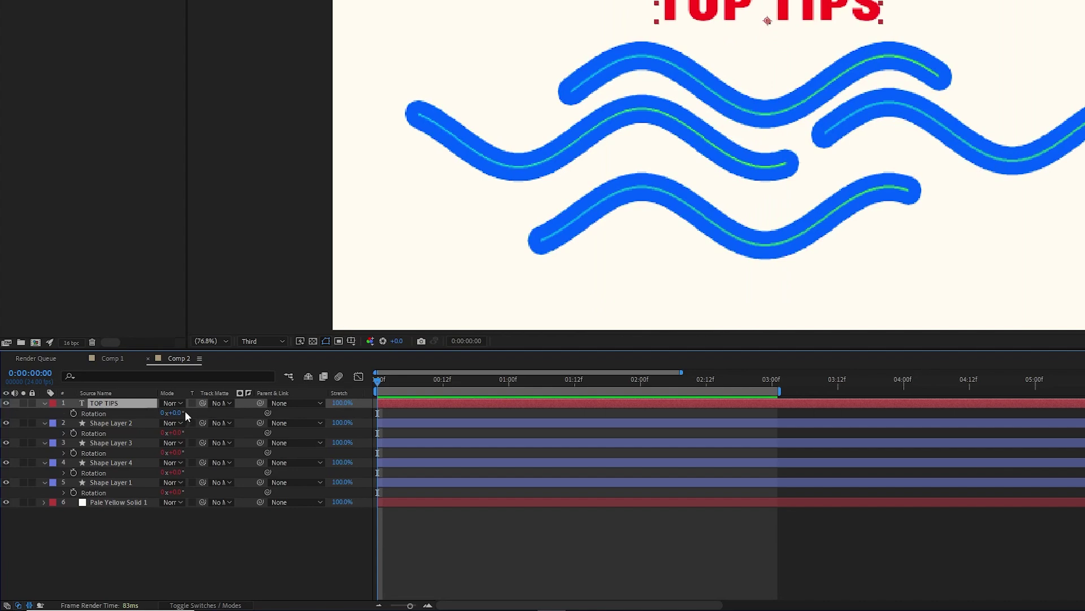
- Vary the TOP TIPS layer's Rotation to test the linked rotation of the shape layers
drag(173, 413, 262, 402)
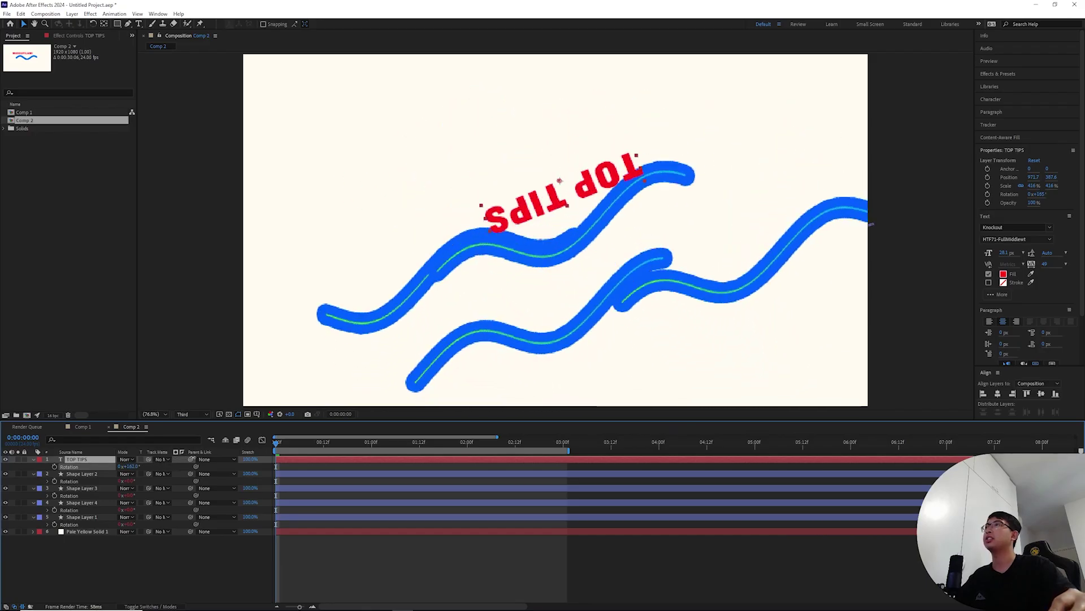
drag(192, 458, 2, 477)
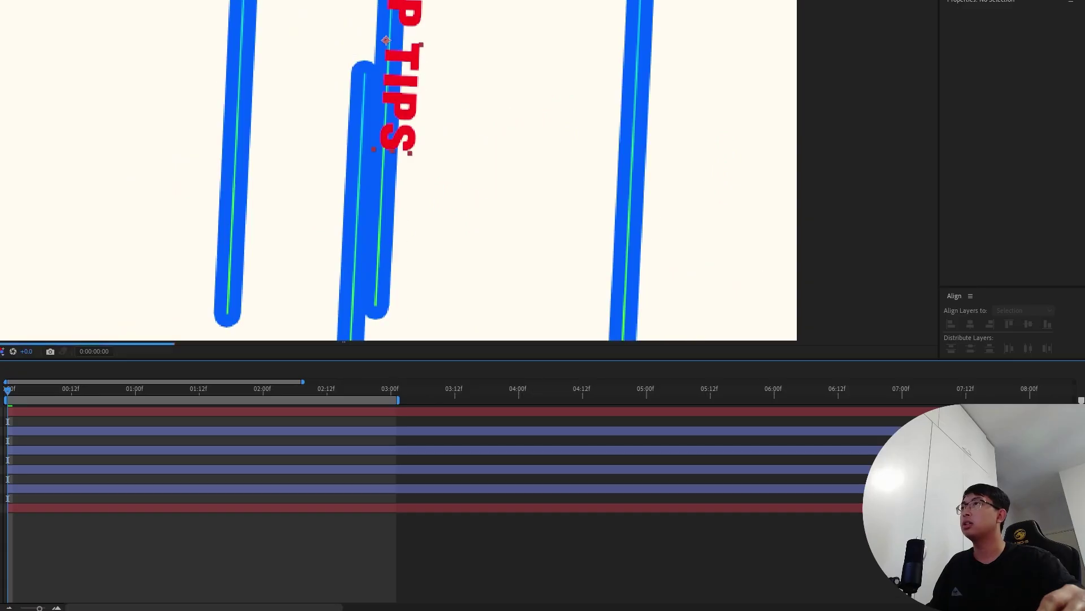
drag(167, 466, 165, 466)
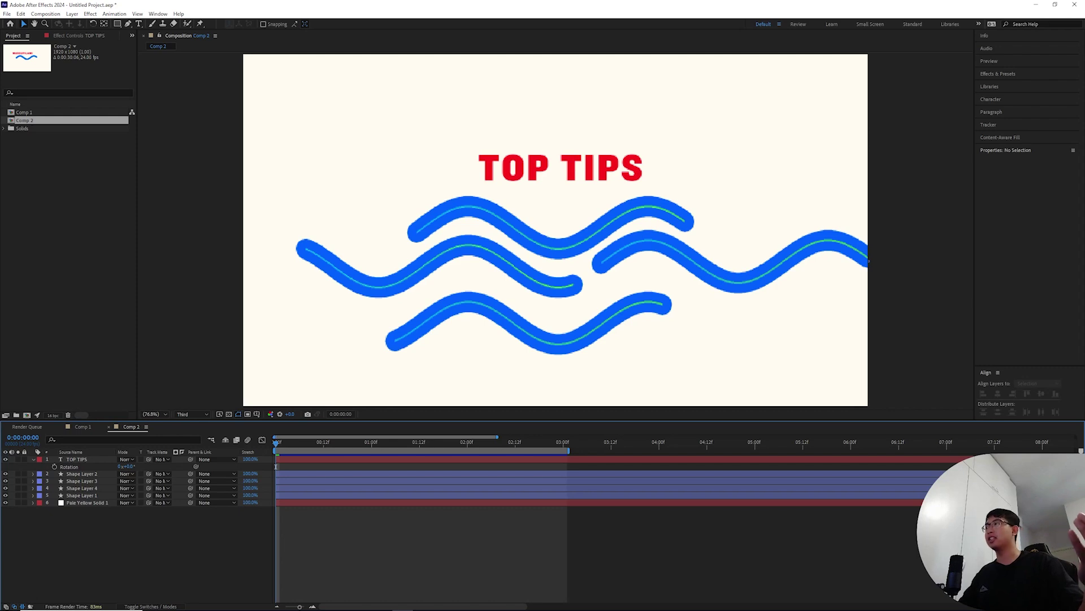
- Copy the whole TOP TIPS text layer with property links and paste it into Comp 2
click(72, 459)
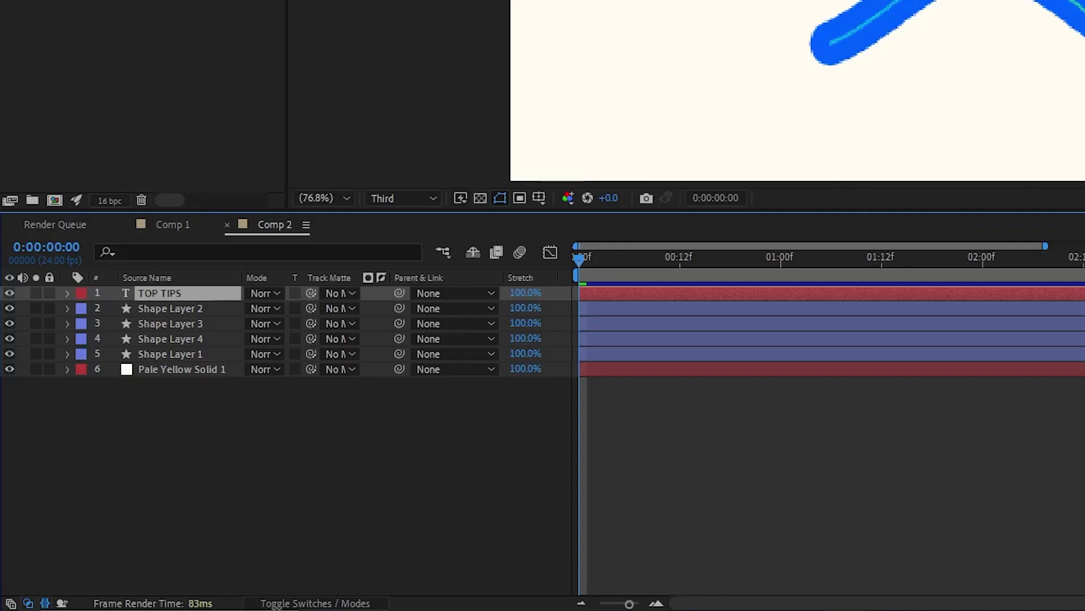
click(45, 11)
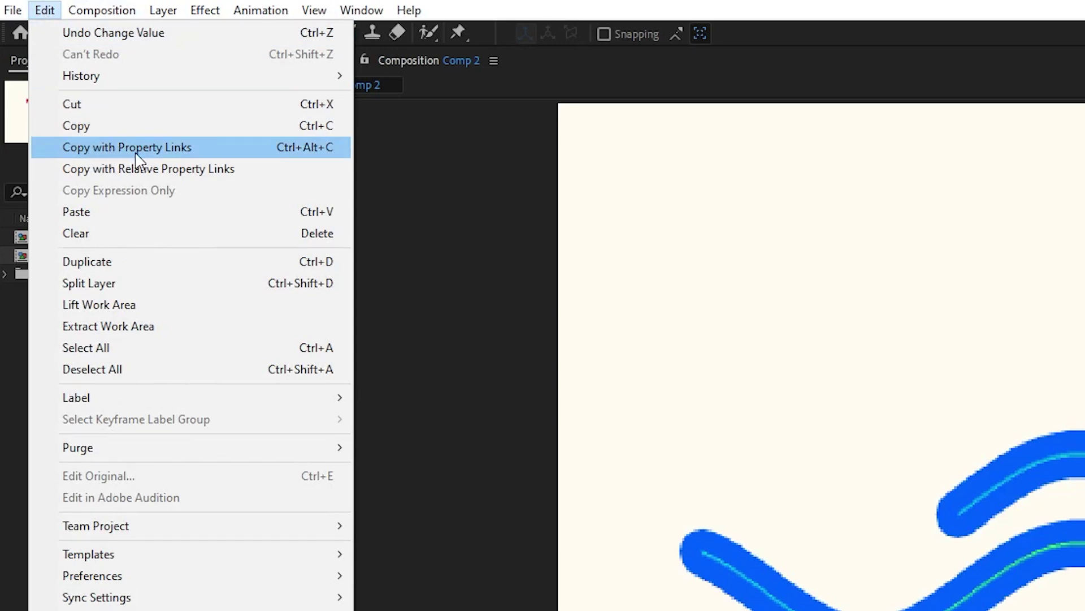
click(157, 152)
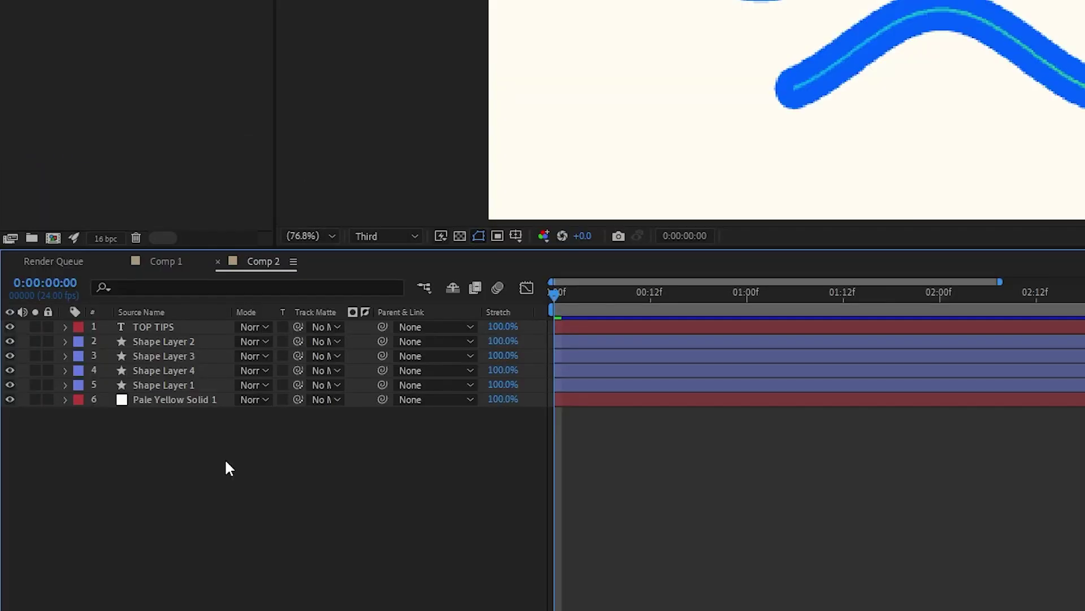
key(ctrl+v)
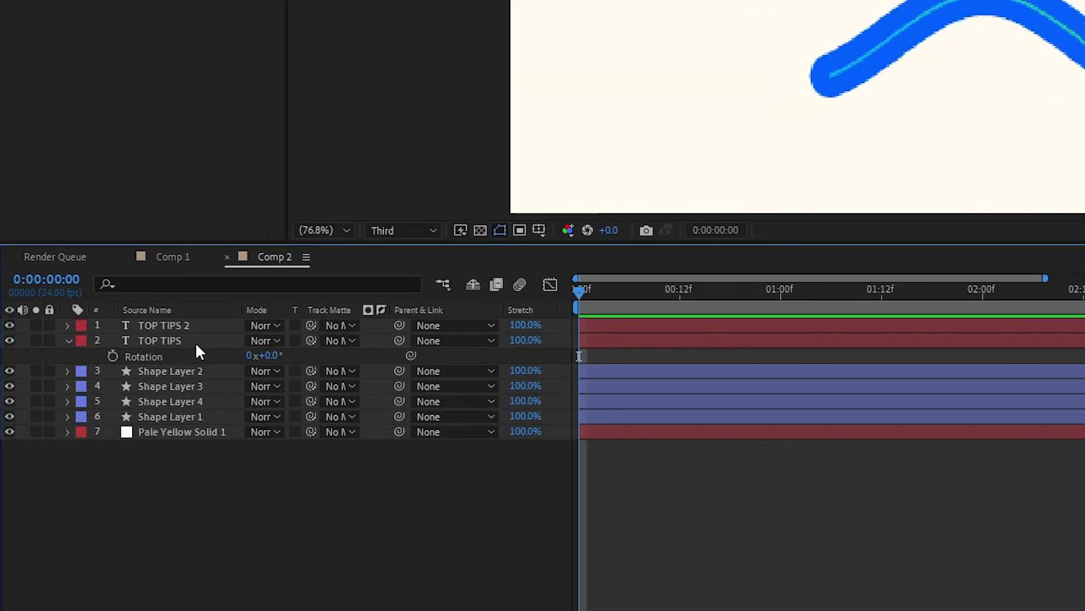
- Reveal the expressions on the pasted TOP TIPS 2 layer and delete that layer
click(183, 328)
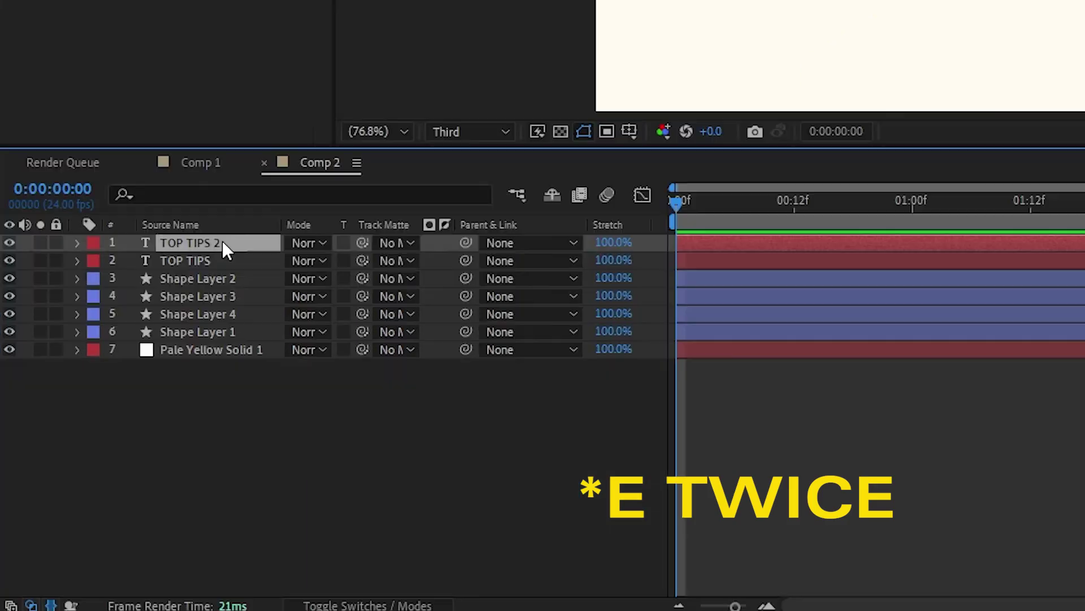
key(e)
key(e)
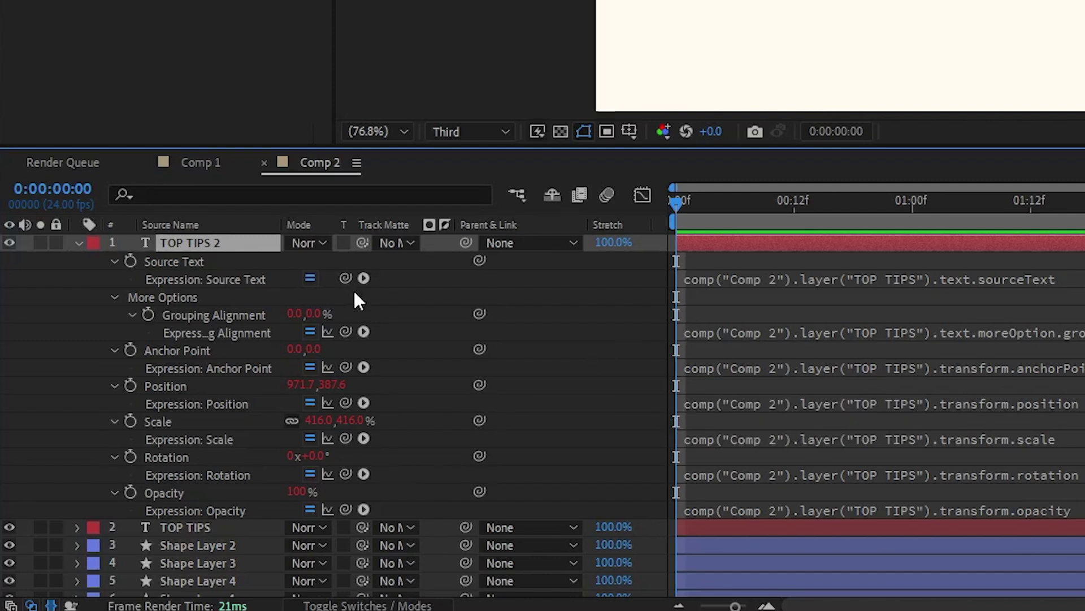
click(187, 527)
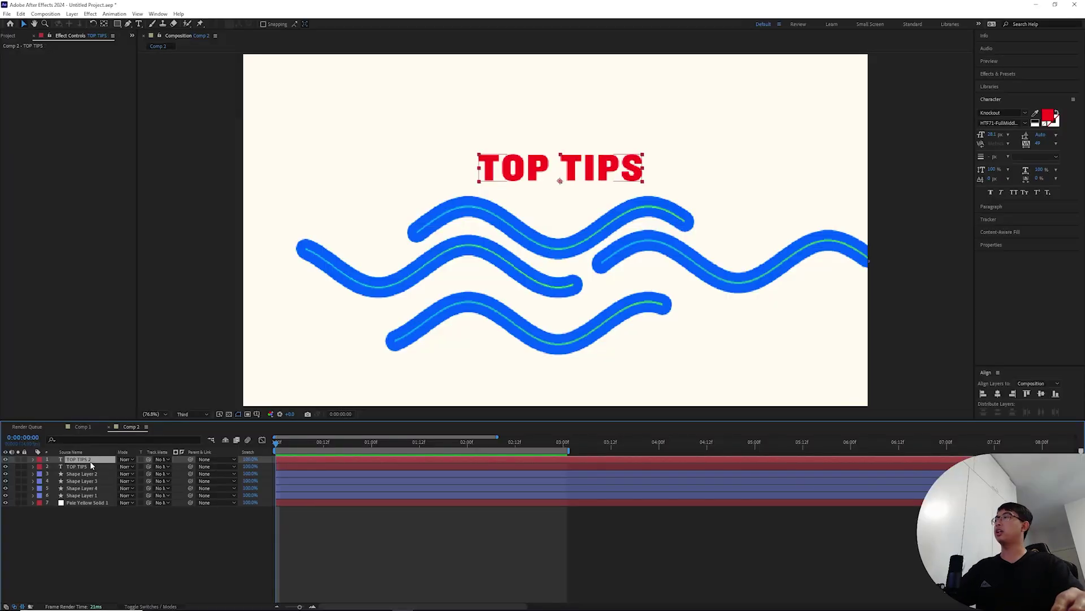
key(Delete)
- Apply the Wave Warp effect to the TOP TIPS layer and paste a copy of the layer with property links
click(87, 460)
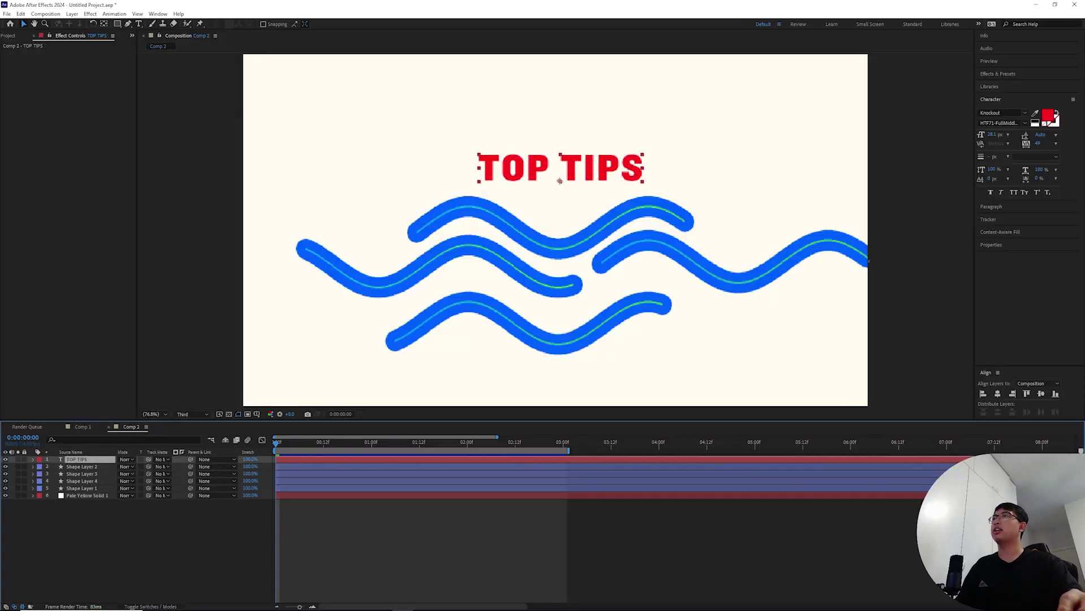
click(1003, 76)
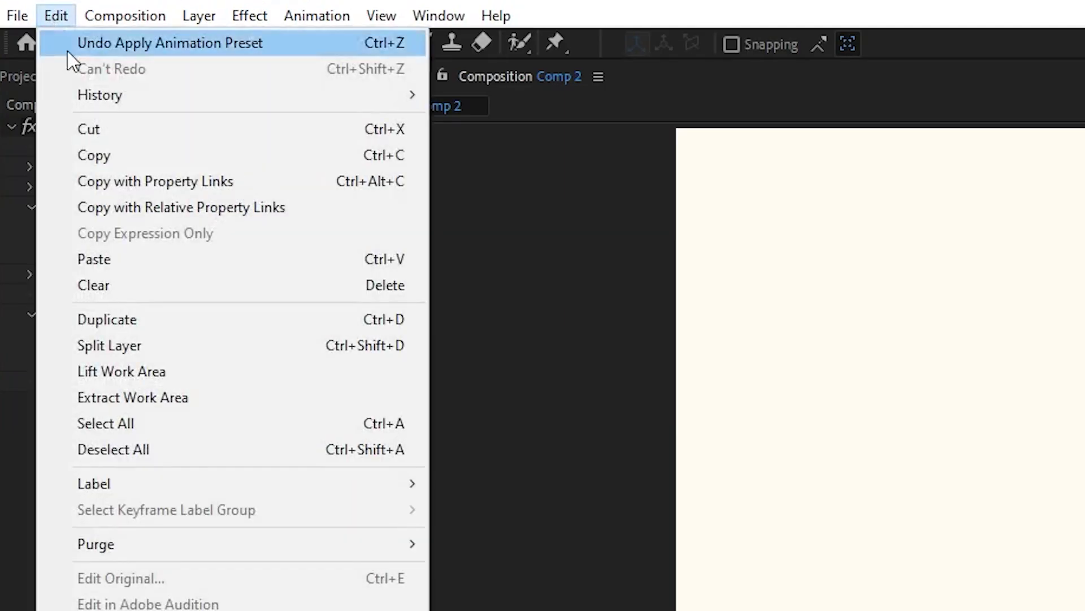
click(138, 179)
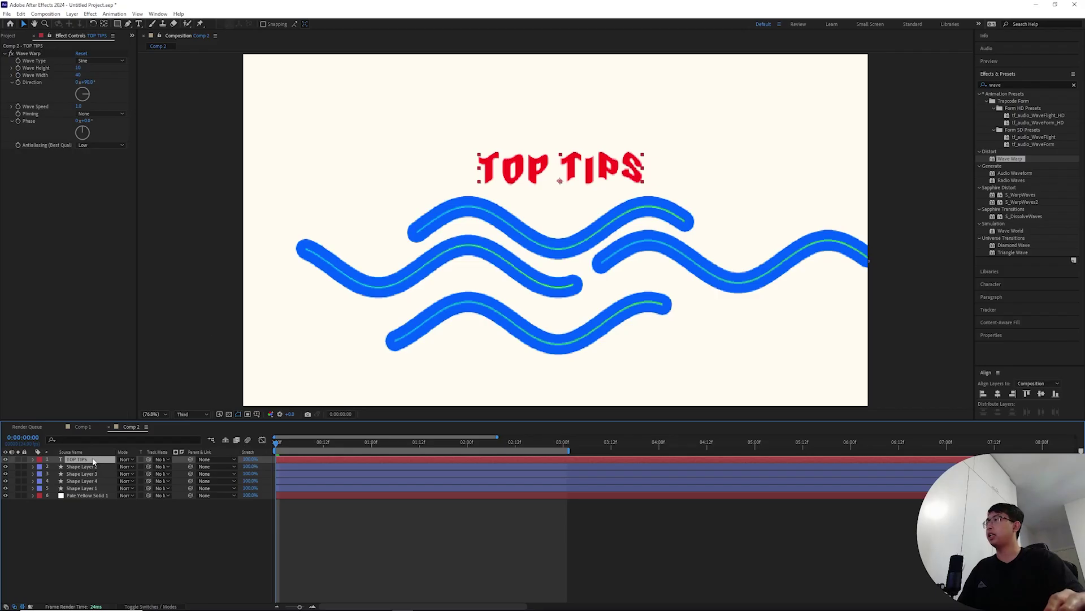
key(ctrl+v)
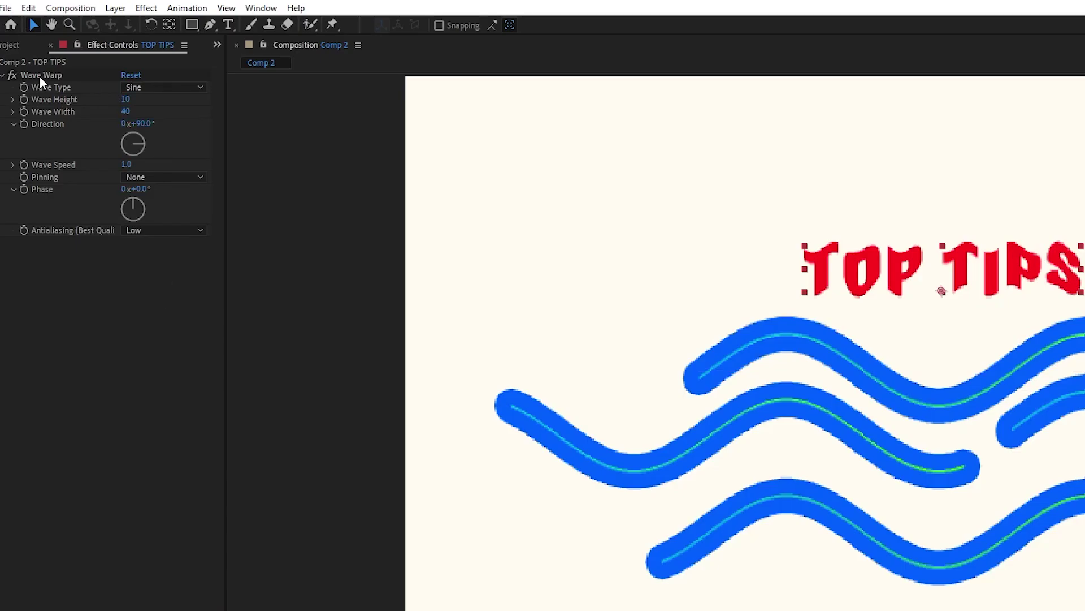
- Vary the Wave Height of the Wave Warp effect on the original TOP TIPS layer to test the link
drag(126, 102, 337, 114)
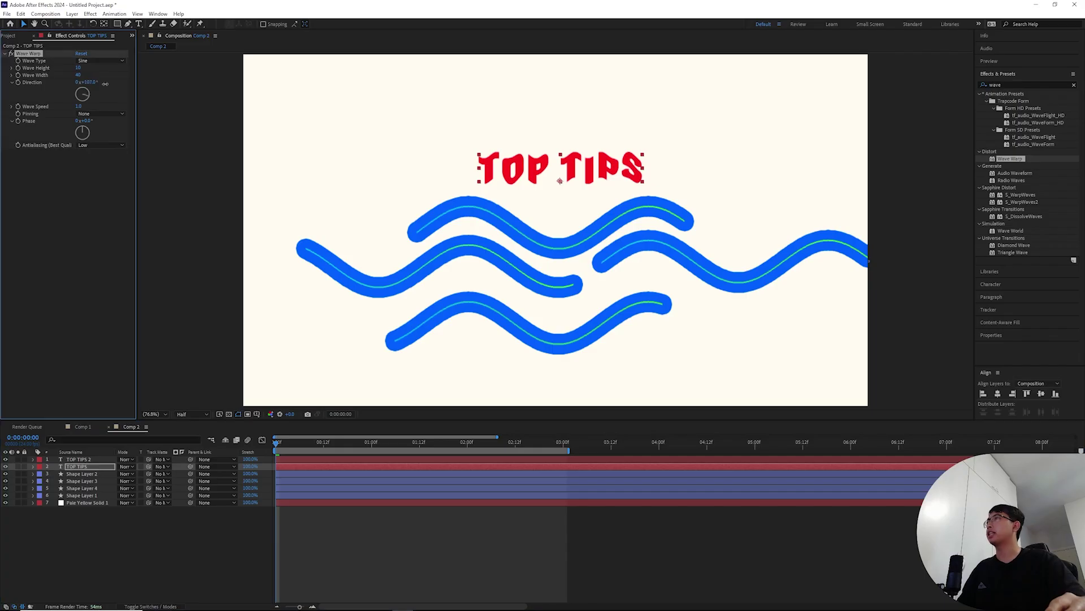
drag(87, 82, 257, 100)
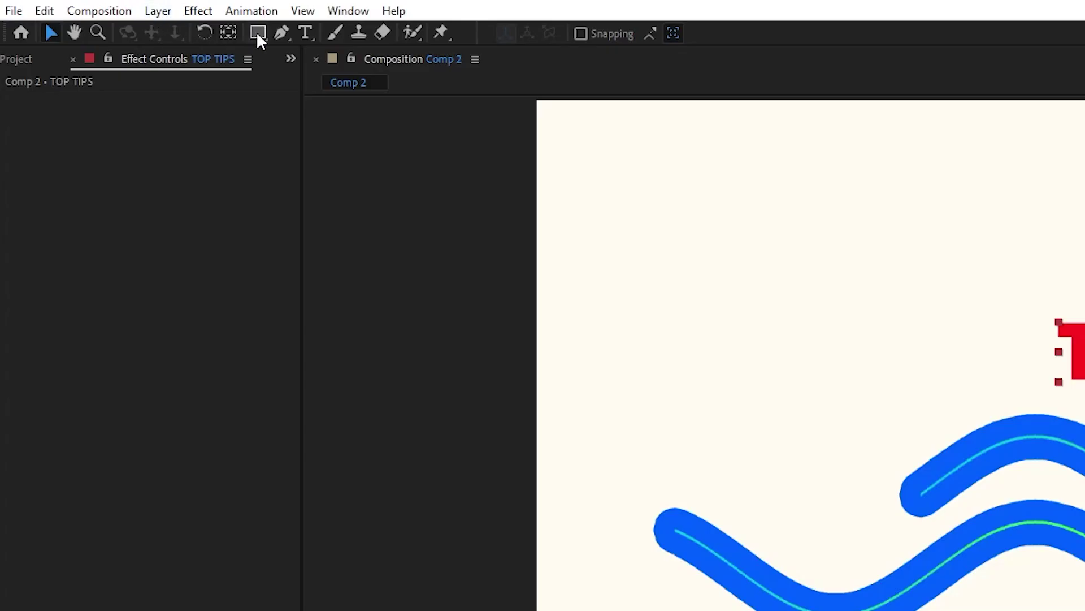
- Draw a rectangle with a 172 px gradient stroke and no fill on a new shape layer in Comp 2
click(158, 11)
mouse_move(182, 32)
click(520, 139)
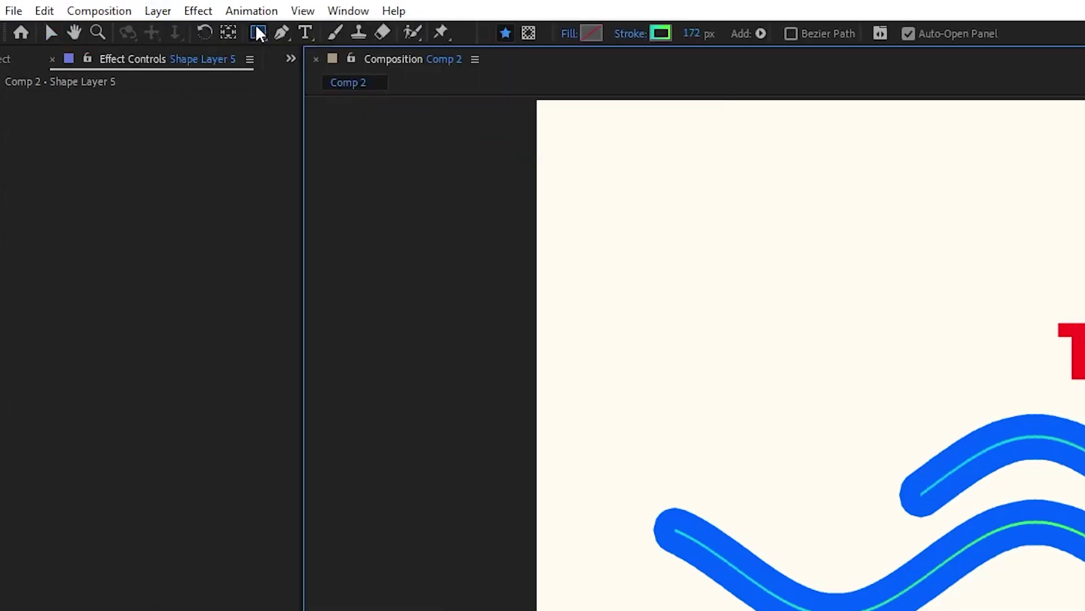
click(264, 40)
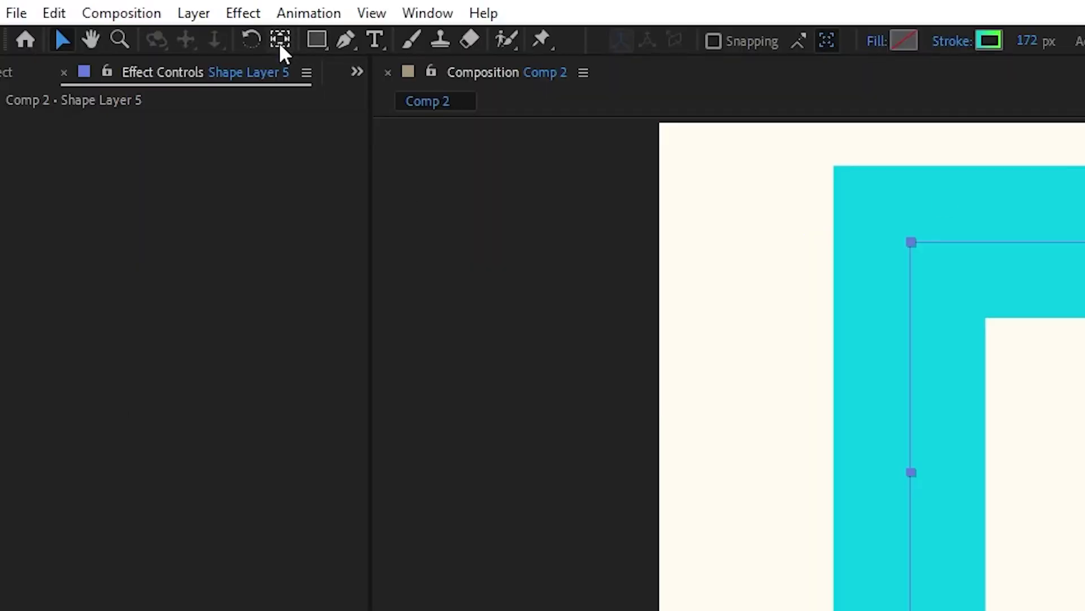
- Move the rectangle's anchor point to its centre with the Pan Behind tool and undo the new shape
click(286, 38)
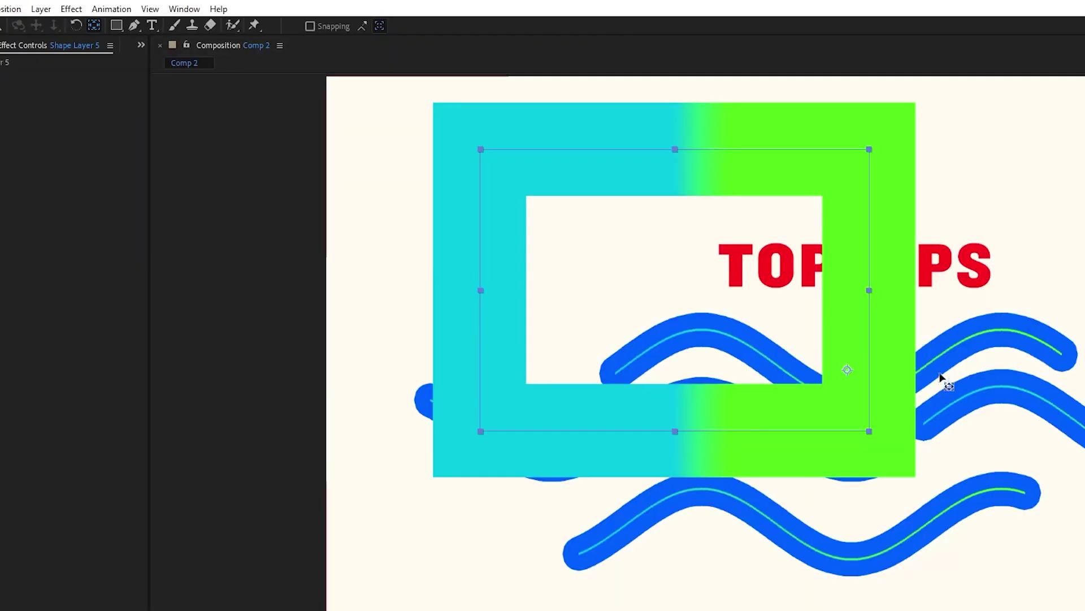
drag(851, 370, 773, 378)
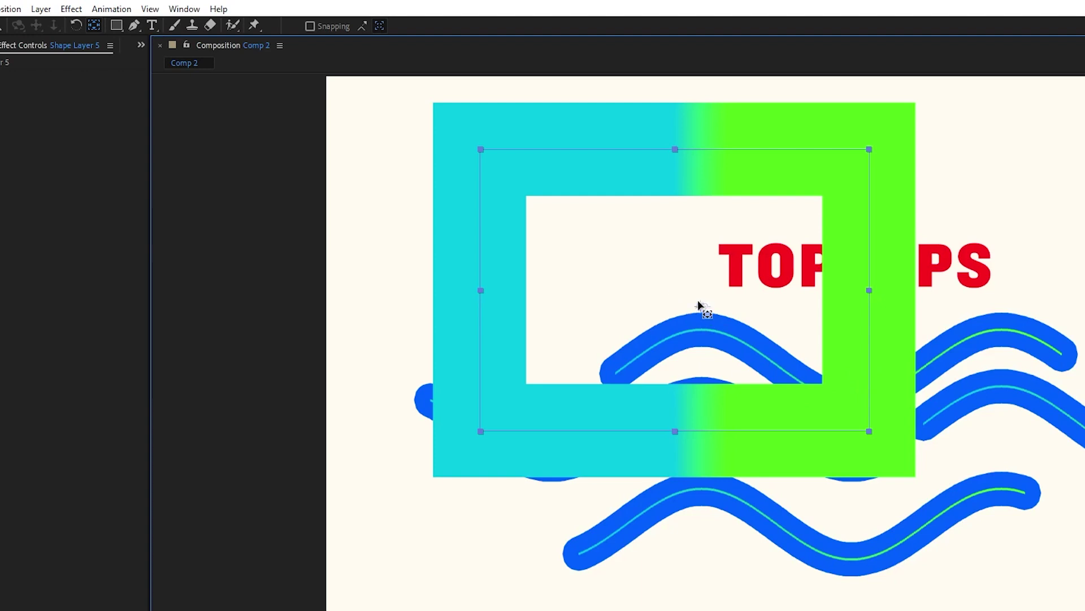
mouse_move(676, 292)
mouse_down()
mouse_move(692, 293)
mouse_move(671, 291)
mouse_up()
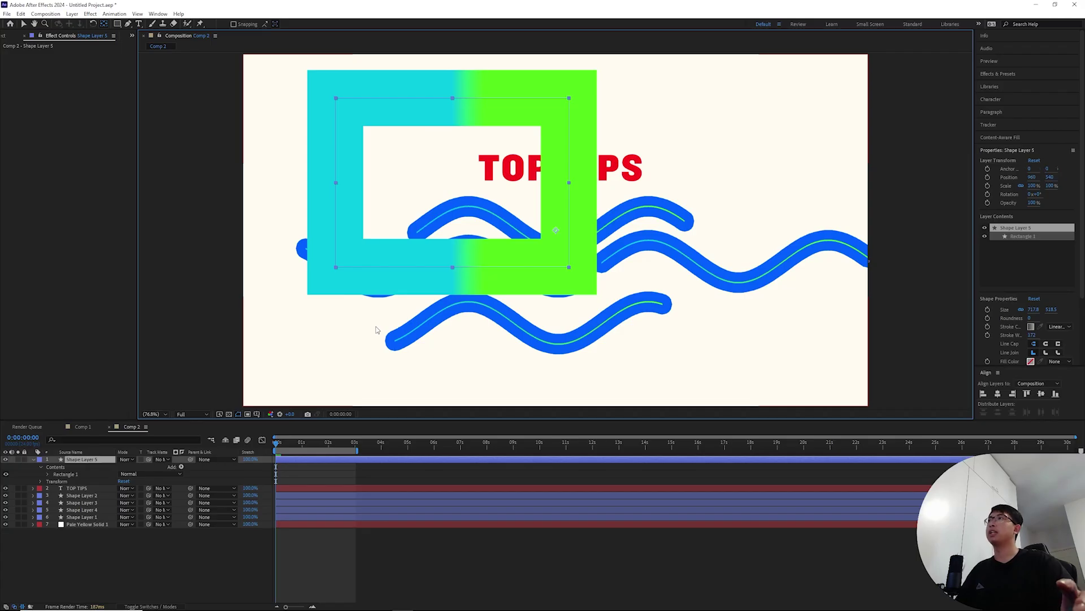
key(ctrl+z)
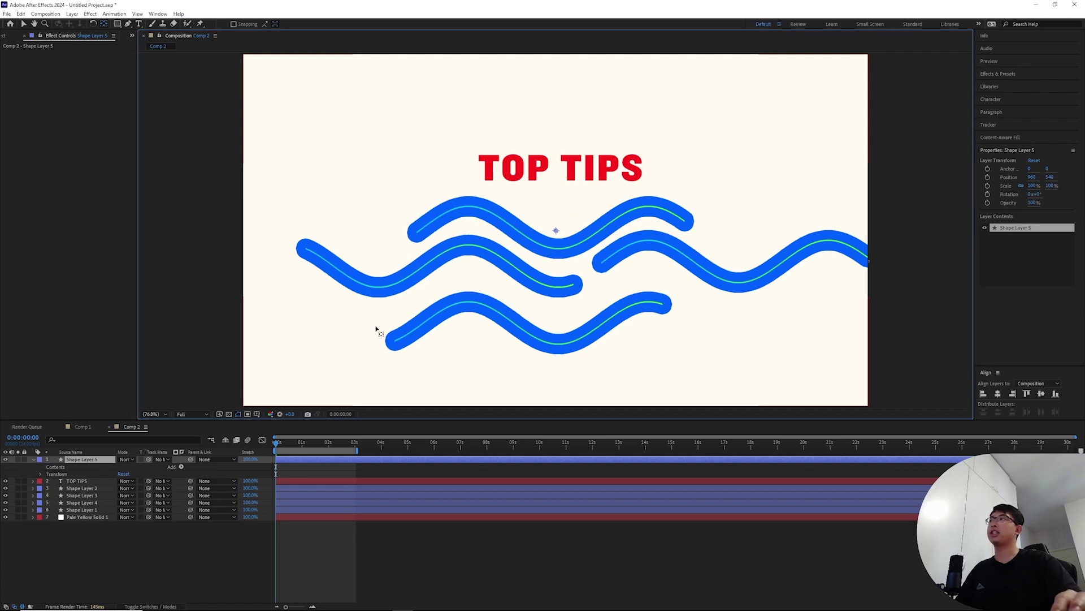
- Enable Center Anchor Point in New Shape Layers in the General preferences
click(76, 481)
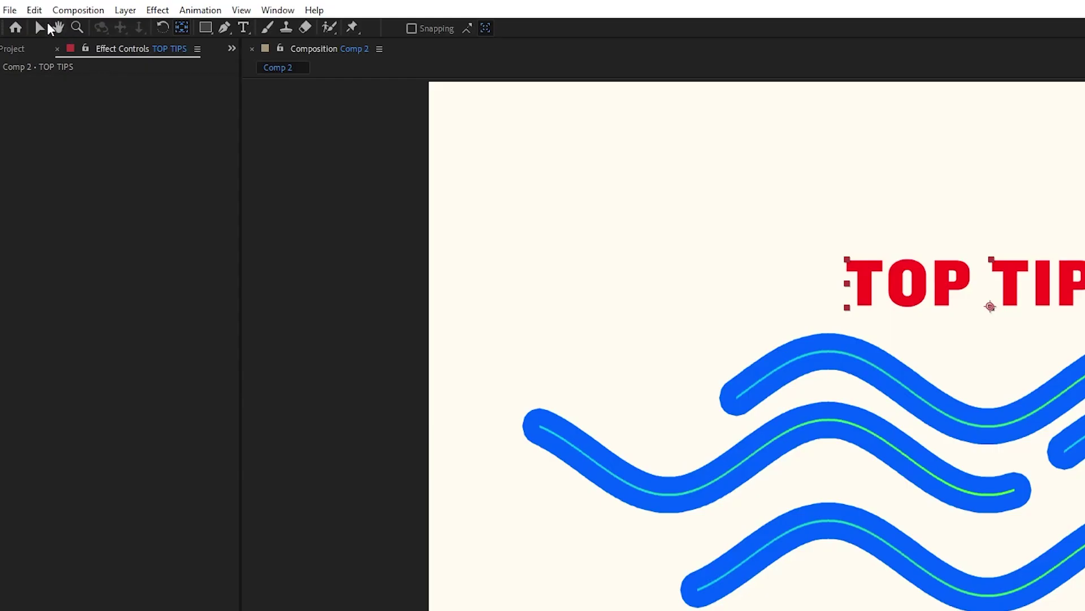
click(37, 10)
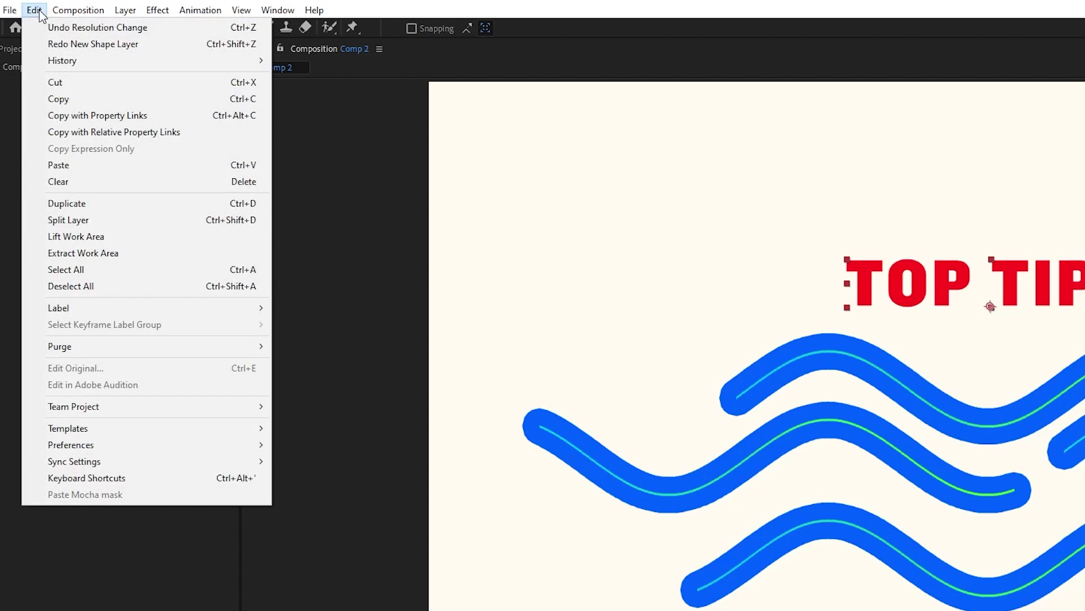
mouse_move(57, 447)
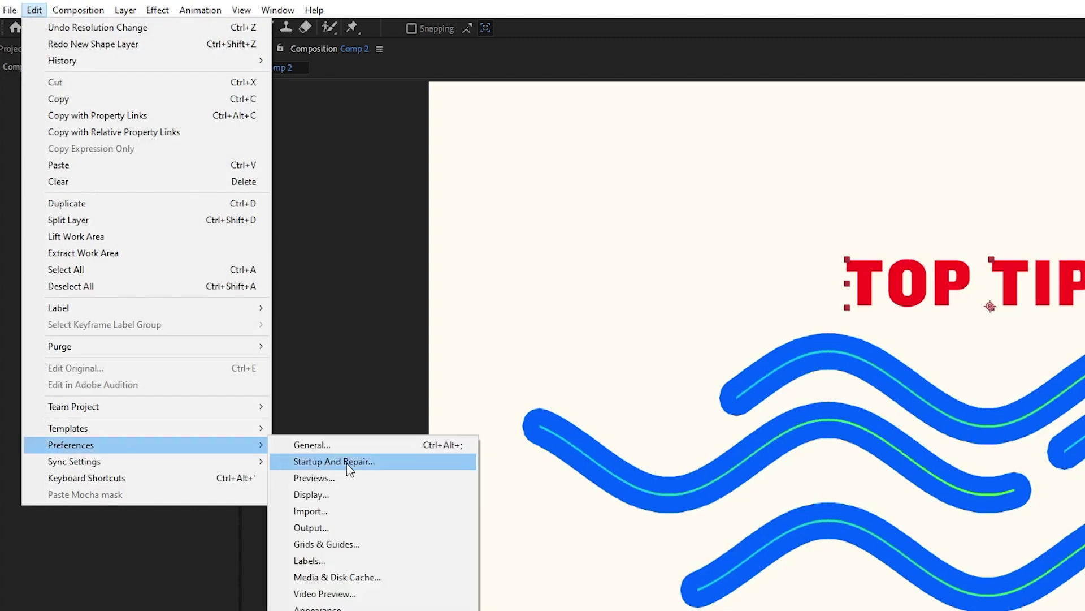
click(343, 447)
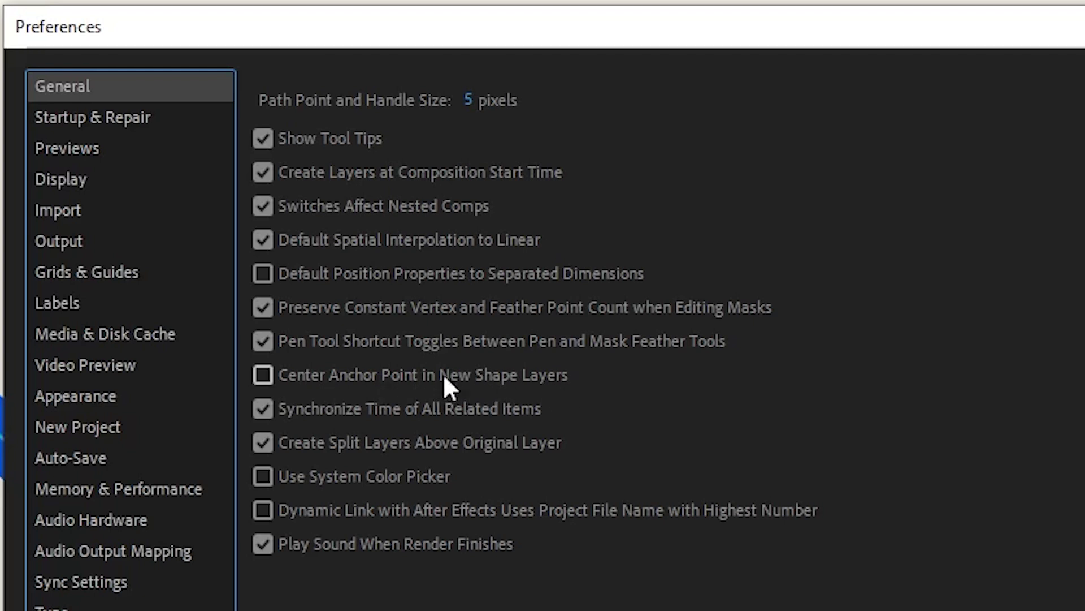
click(262, 375)
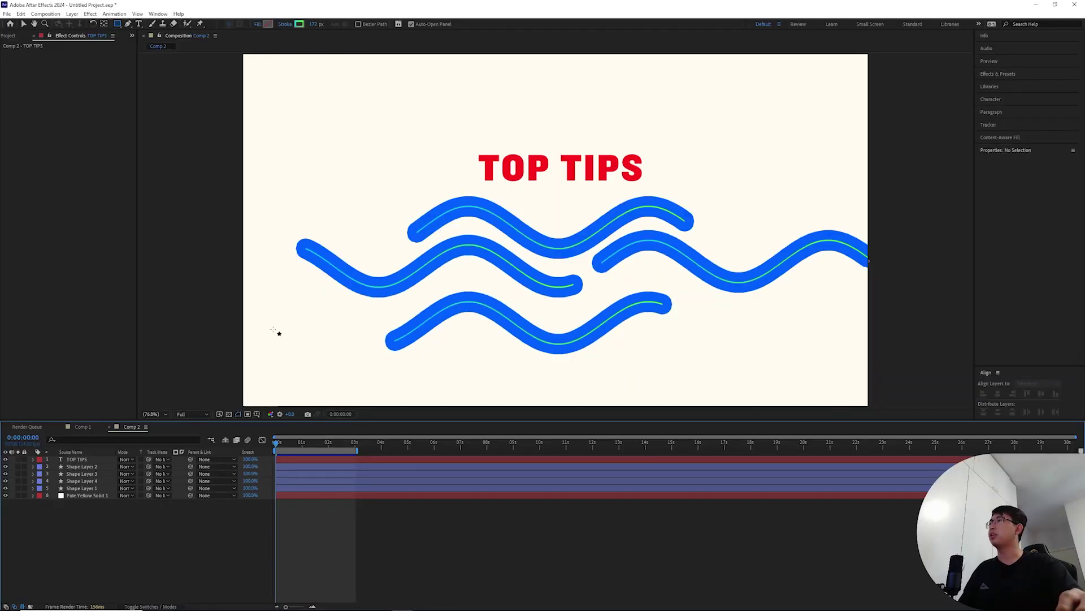
- Draw a circle with a 172 px stroke over the upper-left waves on a new shape layer and select its layer
click(117, 24)
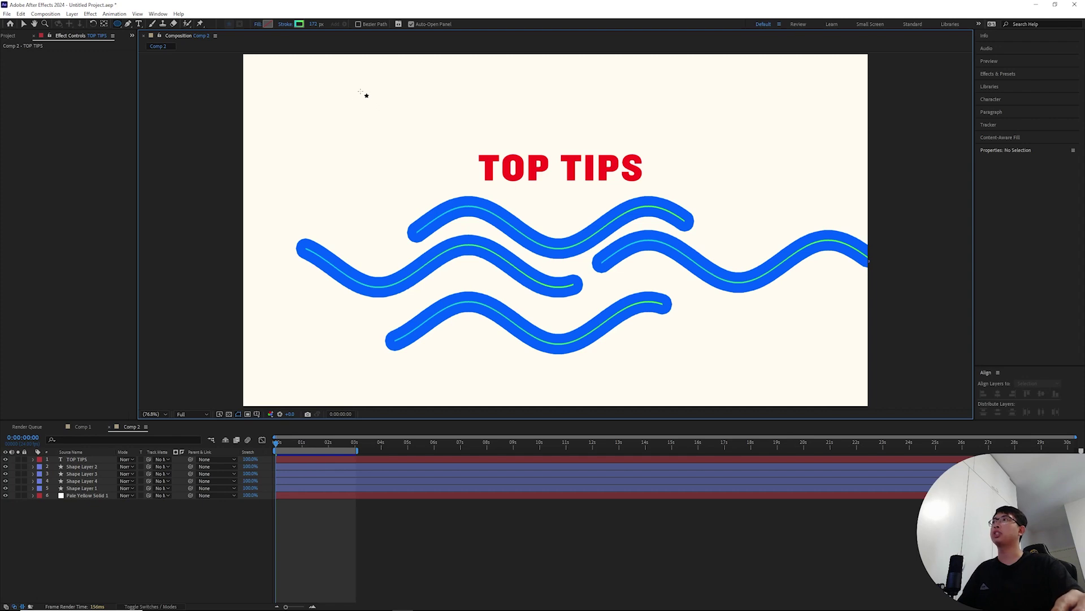
drag(333, 64, 529, 243)
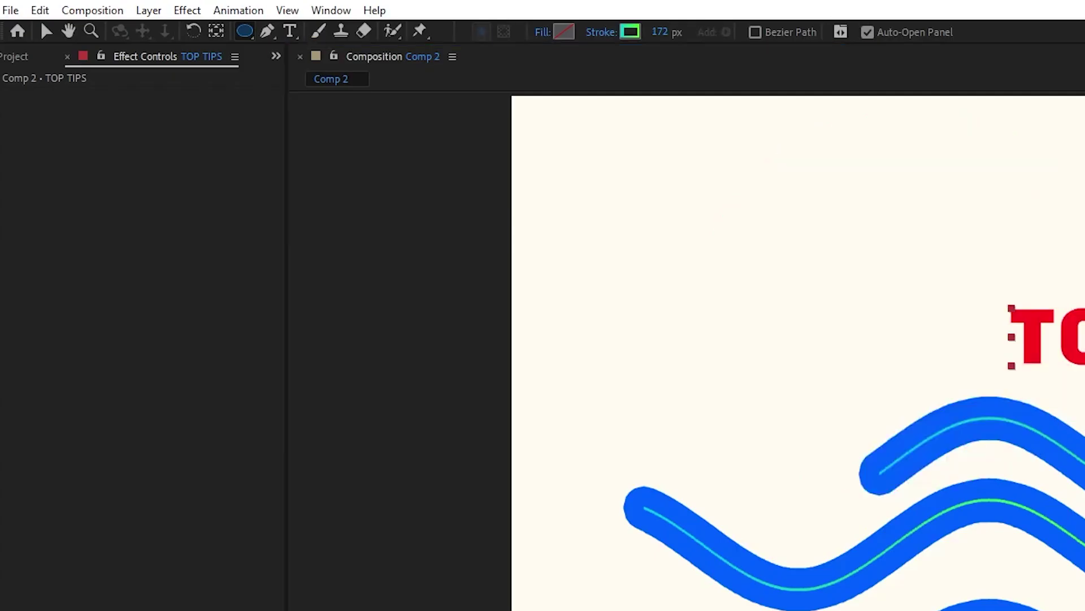
click(148, 13)
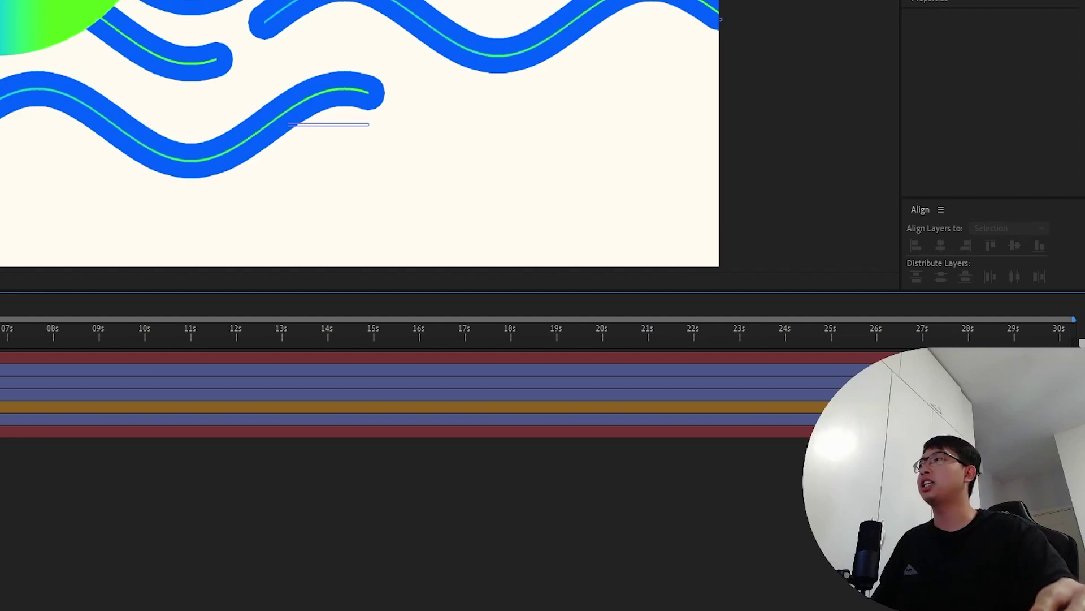
click(2, 406)
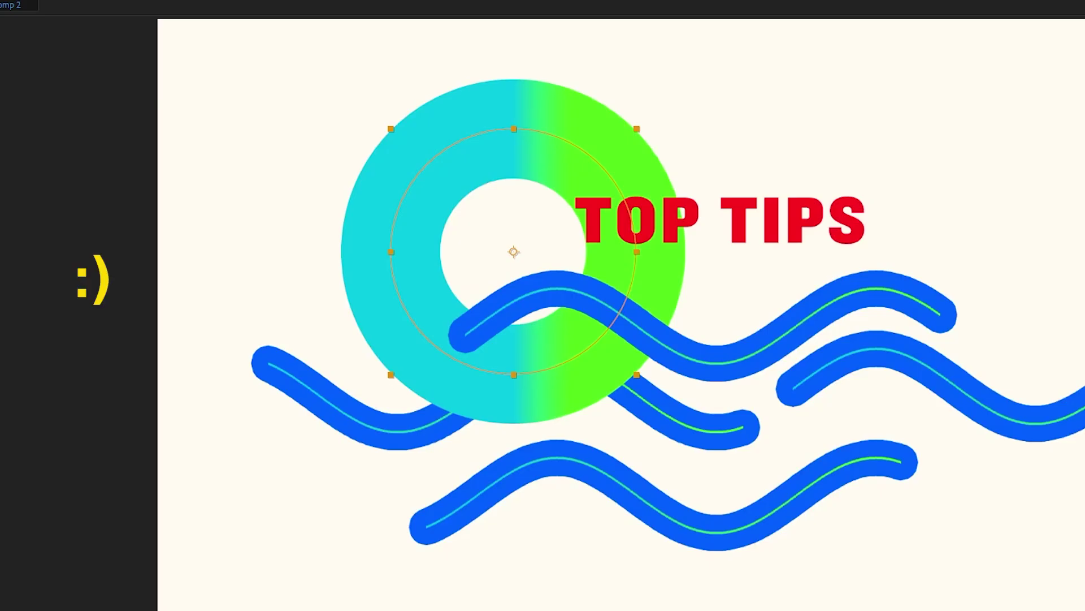
- Search the effects for "camera", apply Camera Lens Blur to the circle's layer and set its Blur Radius to 17
click(882, 201)
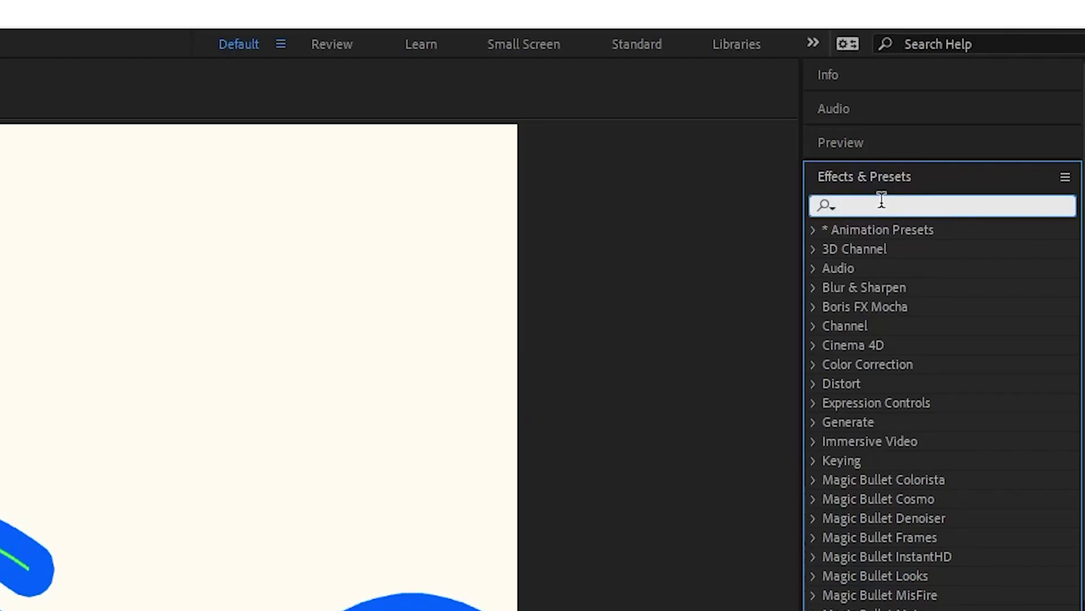
text(camera)
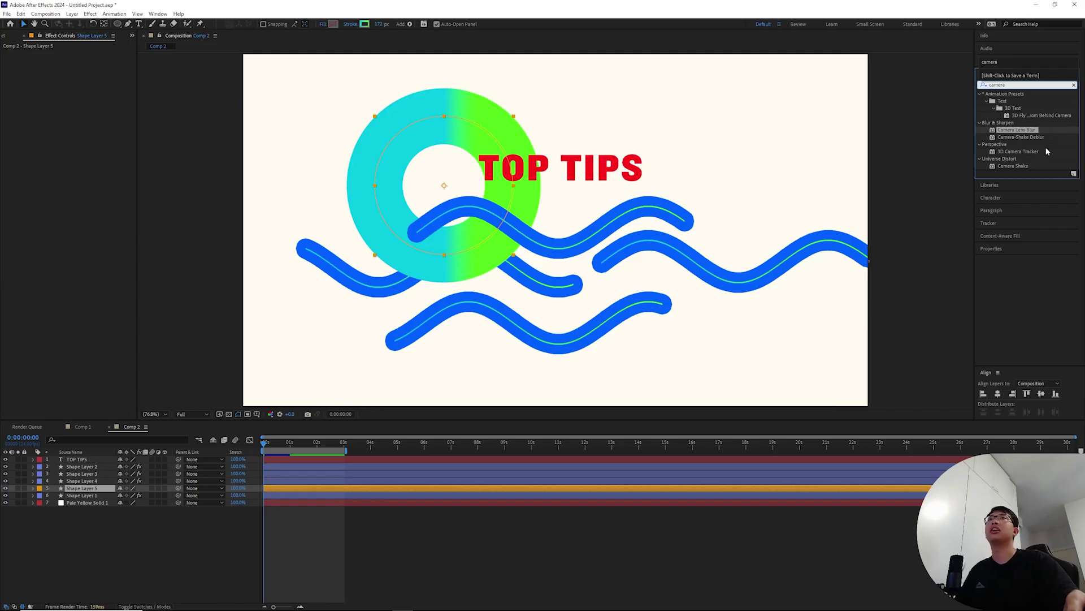
double_click(913, 325)
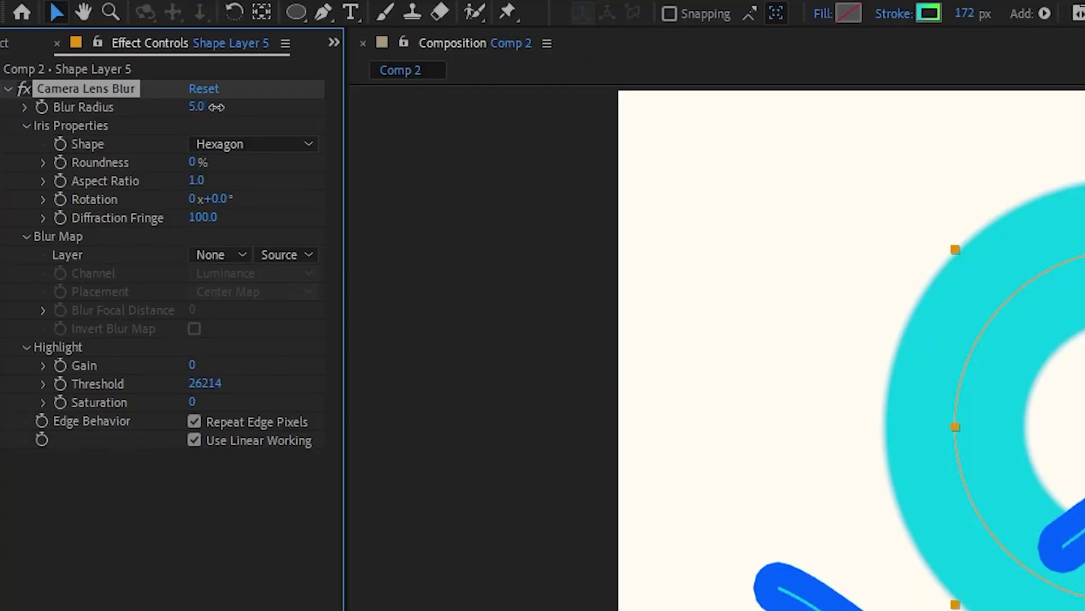
drag(216, 107, 220, 107)
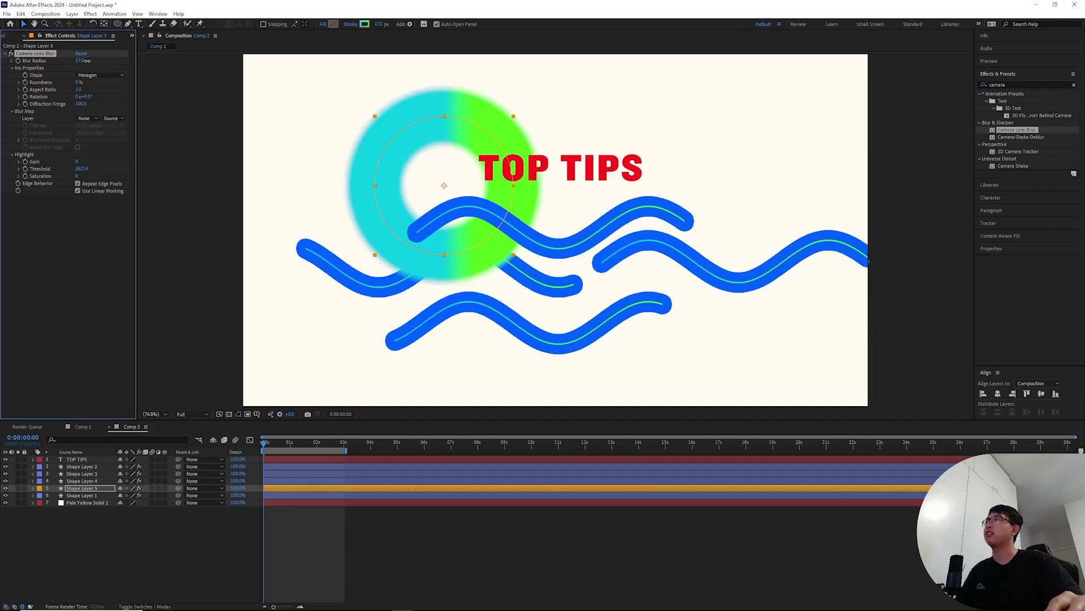
scroll(389, 169, up, 2)
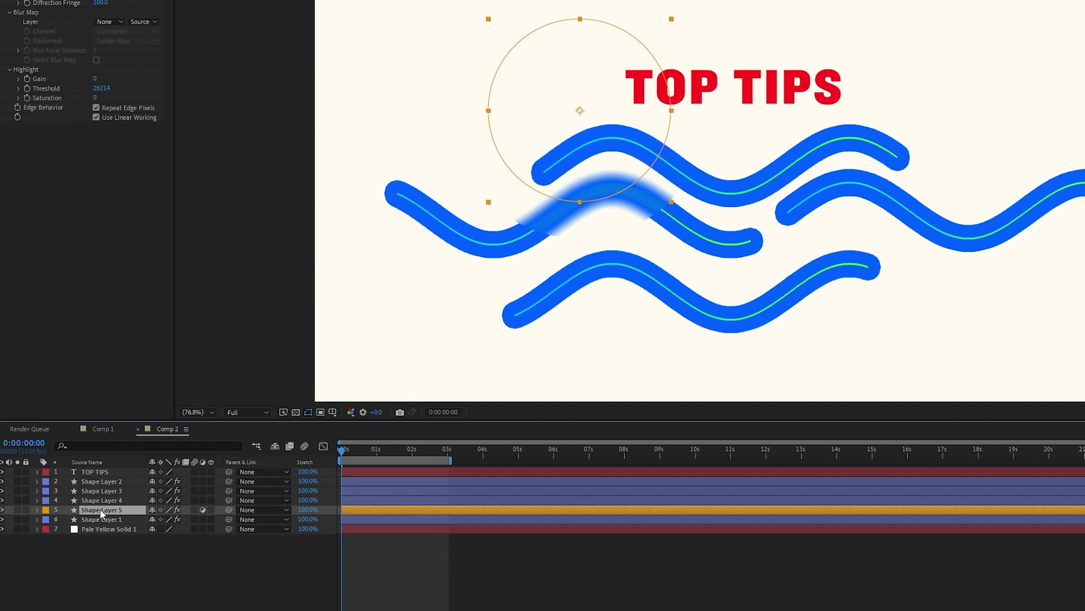
- Move the circle's adjustment layer above TOP TIPS in the layer stack and shift the circle down and right over the waves
drag(102, 507, 106, 470)
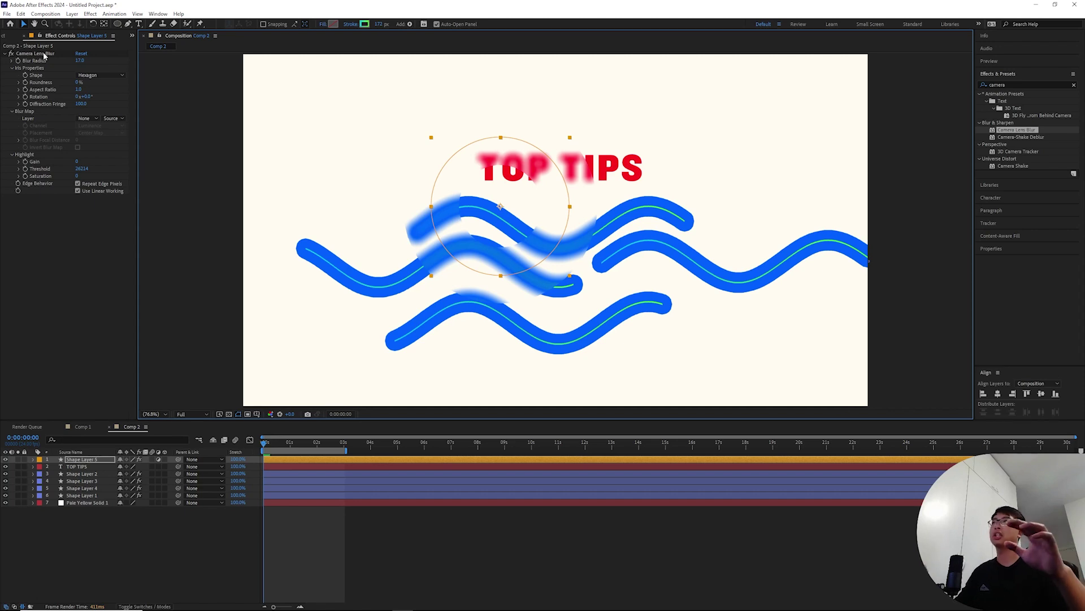
drag(500, 206, 521, 225)
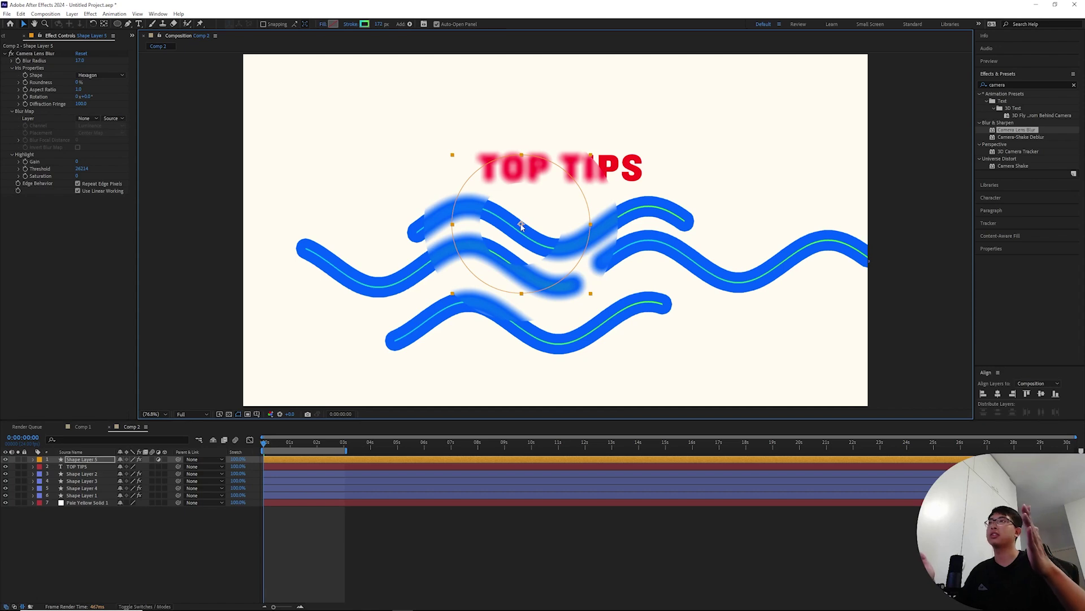
drag(521, 225, 522, 238)
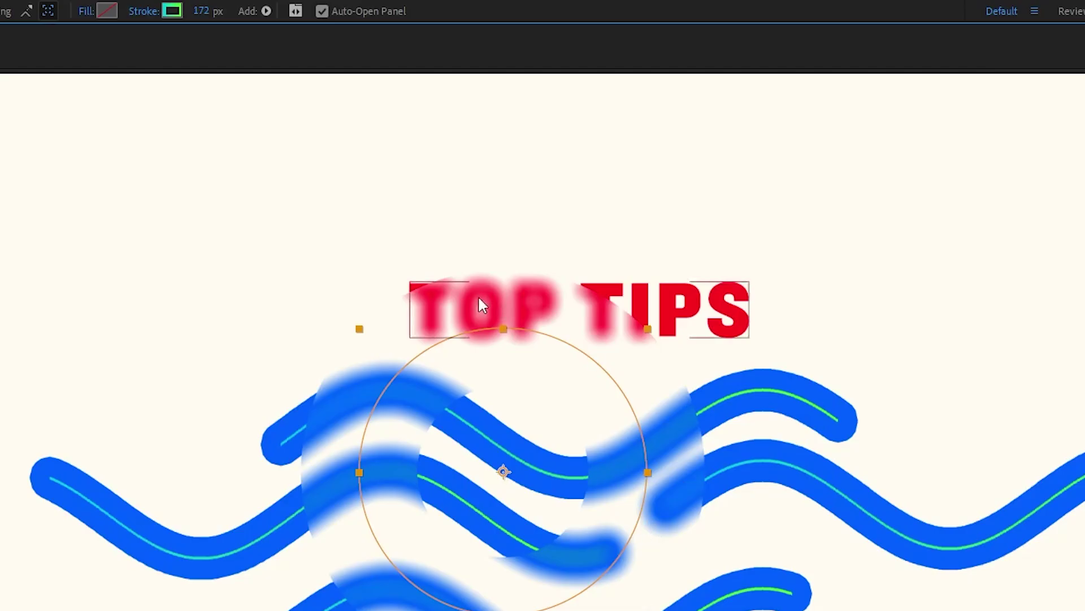
- Widen the circle's stroke so that the blur covers more of the title and waves
drag(204, 23, 280, 19)
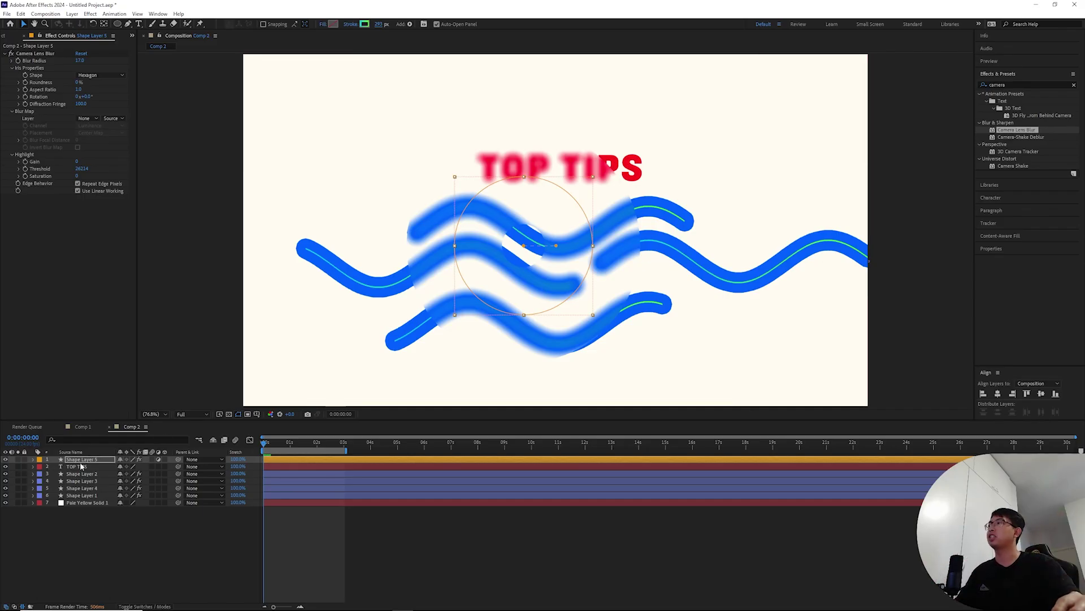
click(62, 75)
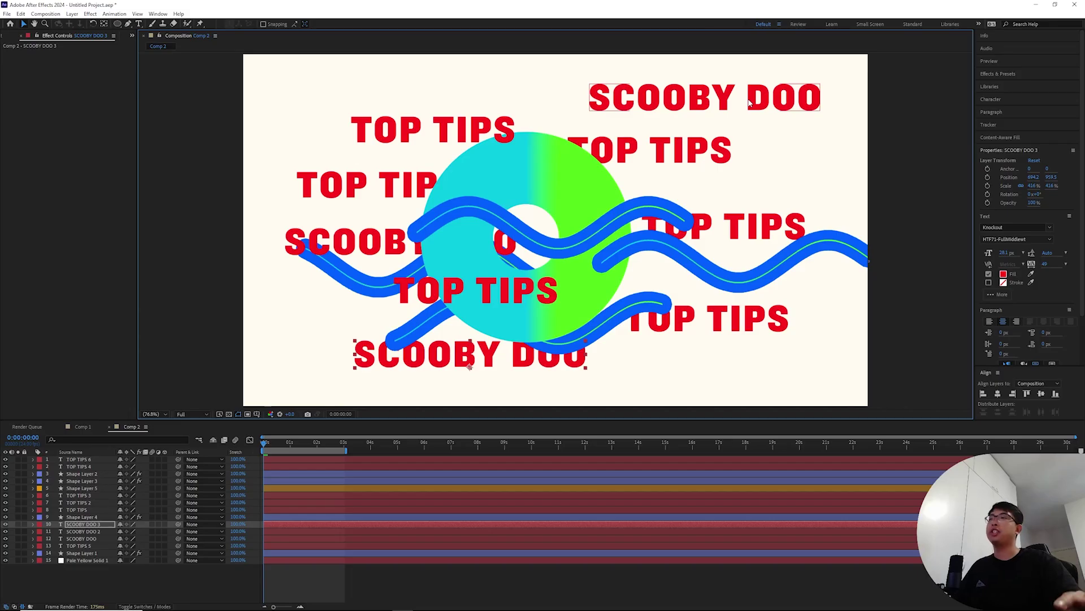
- Select all layers in Comp 2 and run the Find and Replace Text.jsx script
click(347, 571)
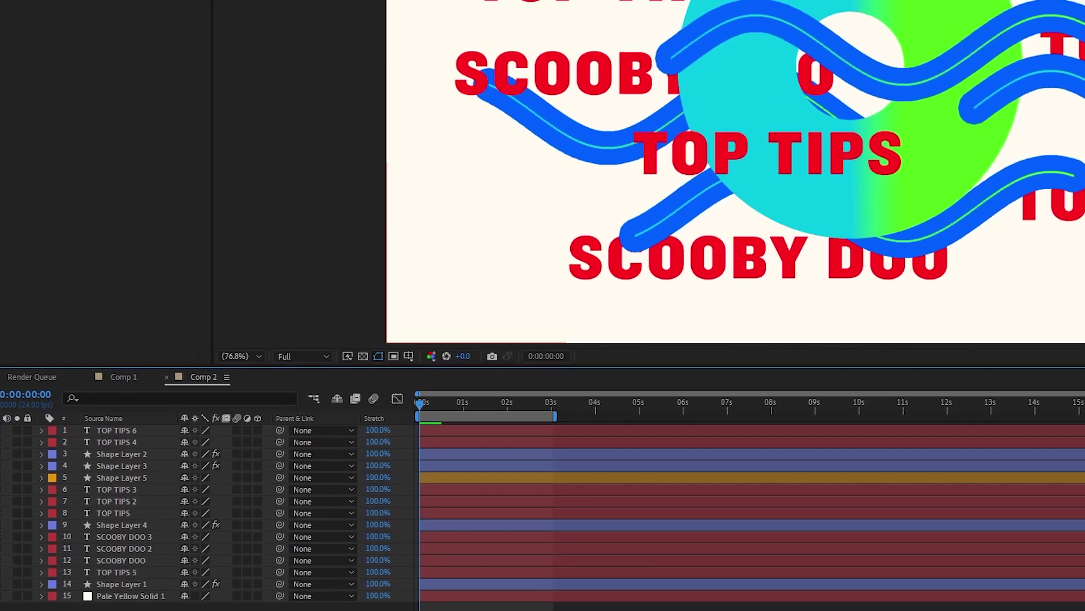
click(768, 153)
click(608, 2)
click(693, 302)
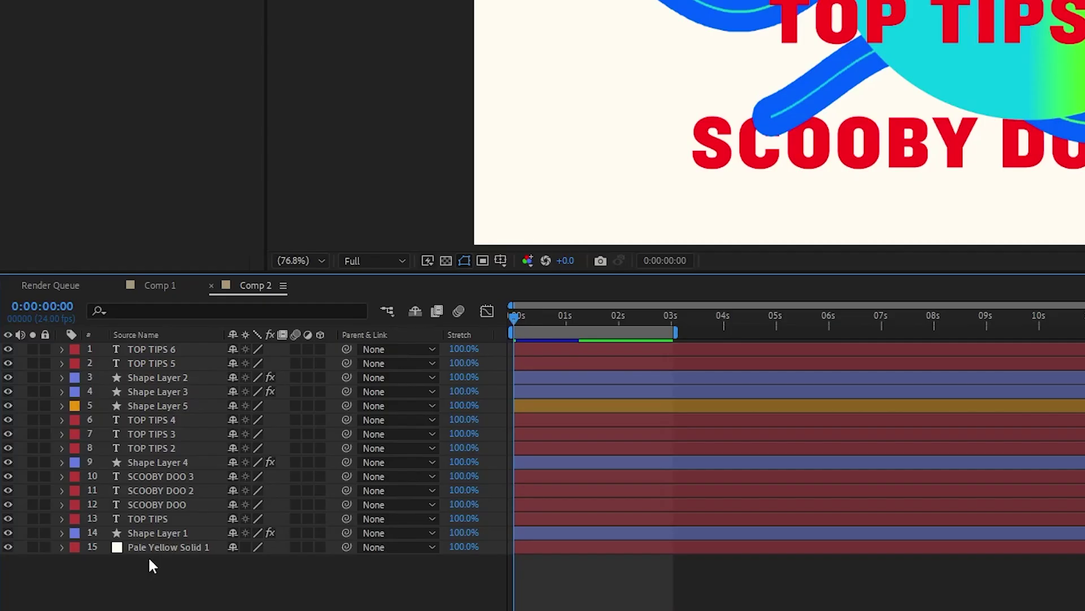
key(ctrl+a)
key(ctrl+a)
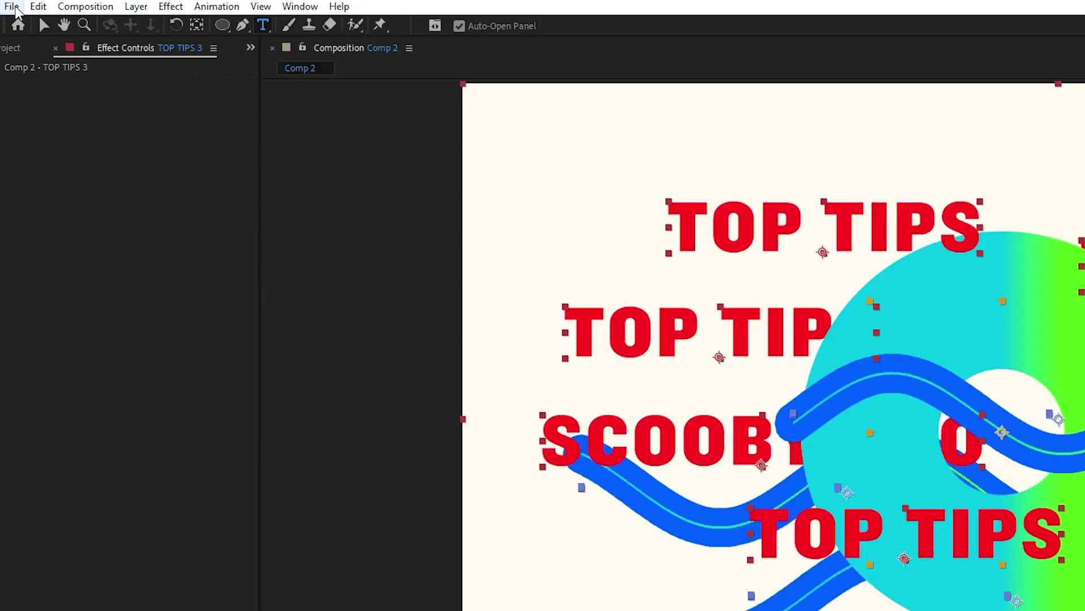
click(10, 5)
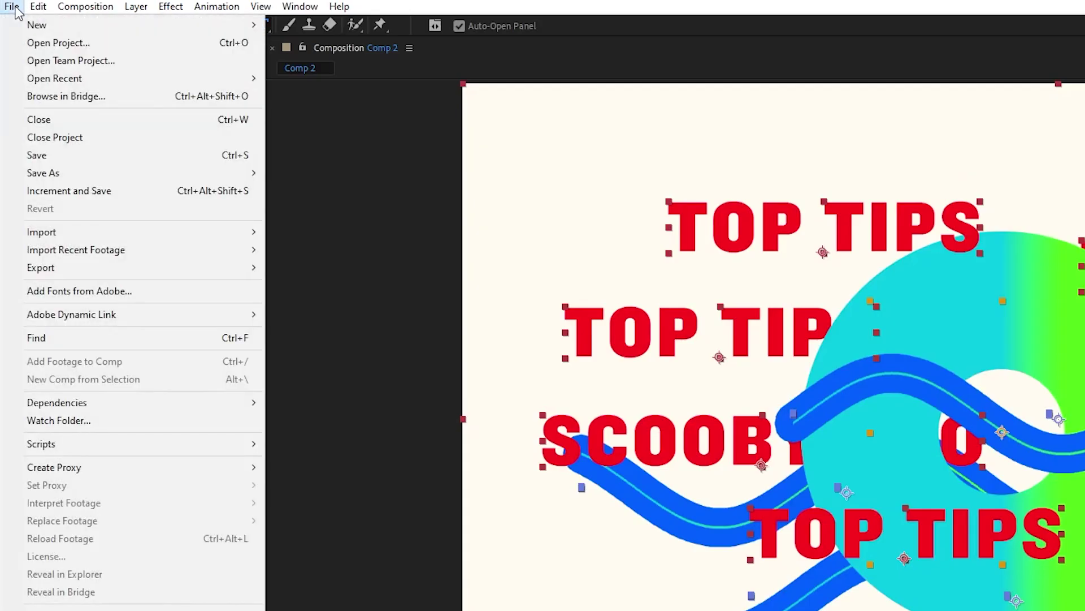
mouse_move(48, 444)
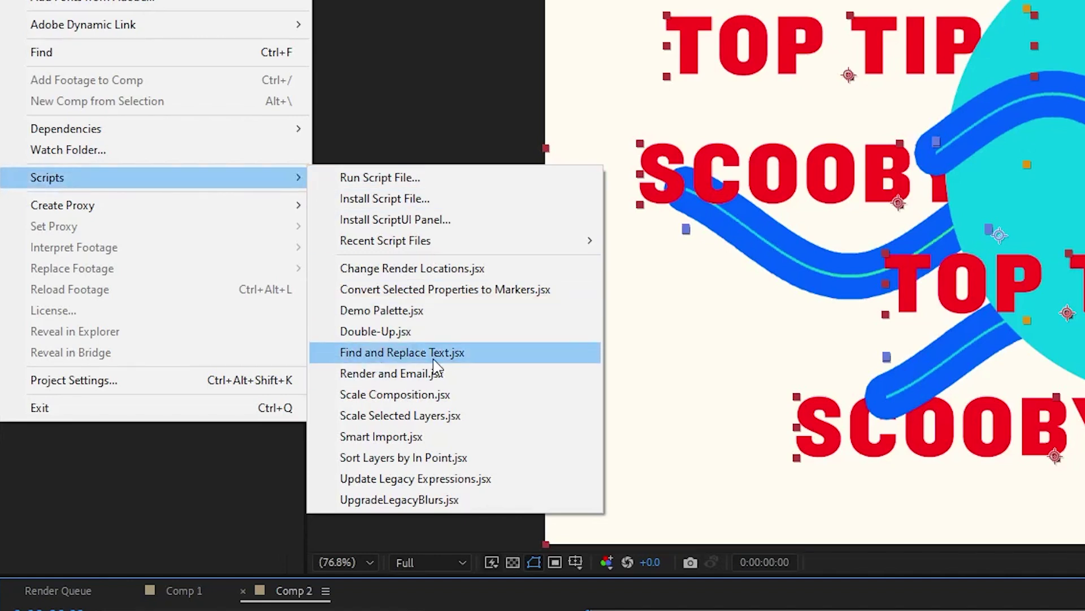
click(435, 362)
- Find all occurrences of "TOP TIPS" in the text layers and replace them with "BNGU QUA"
text(T)
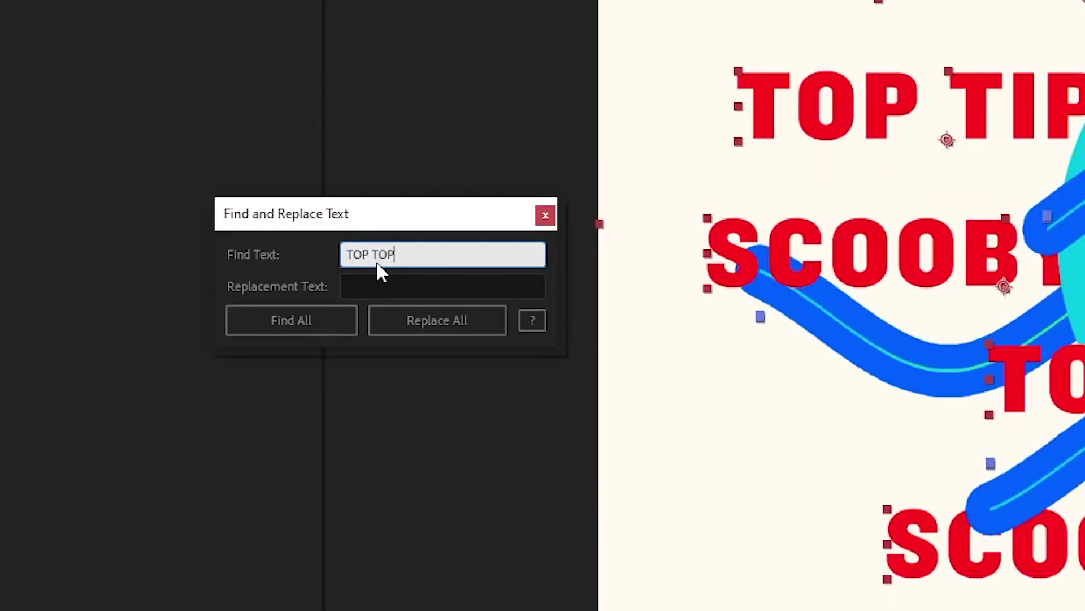
text(OP TOP)
key(BackSpace)
key(BackSpace)
text(IPS)
click(374, 286)
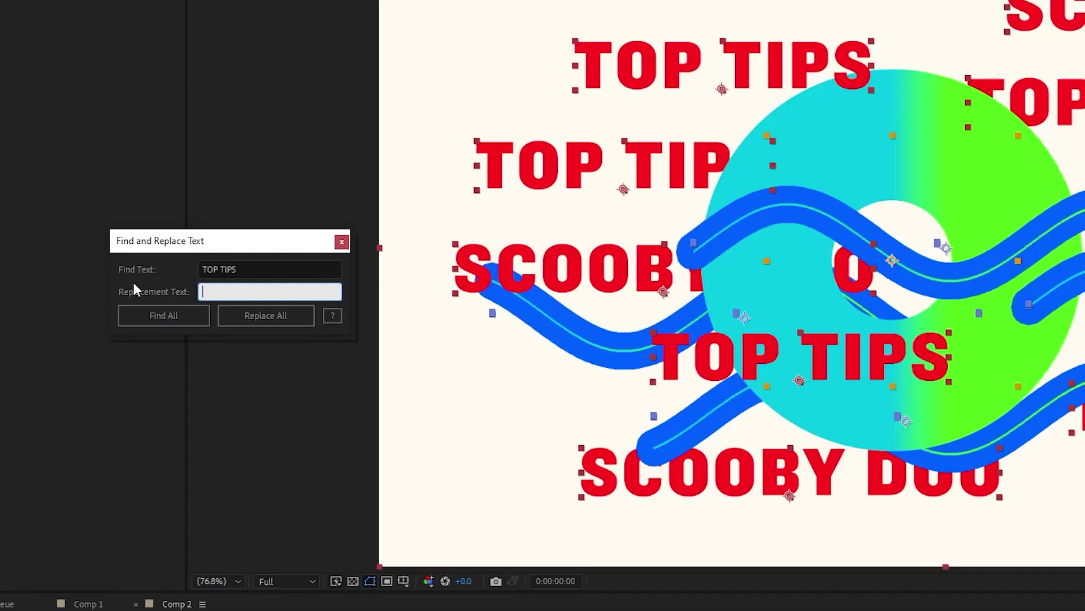
text(BNGU QUA)
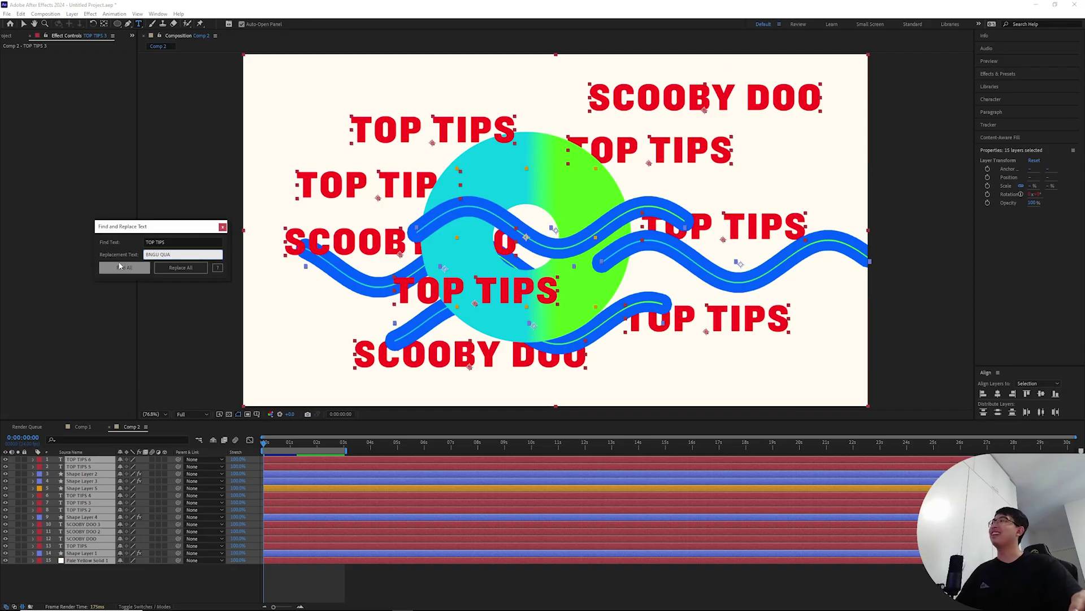
click(152, 315)
click(190, 253)
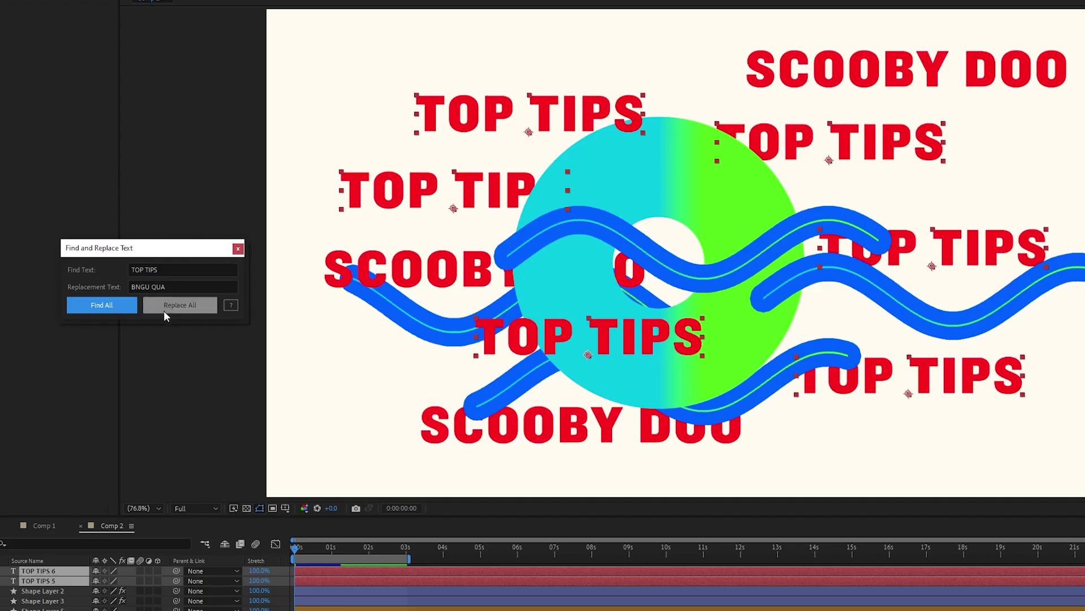
click(164, 311)
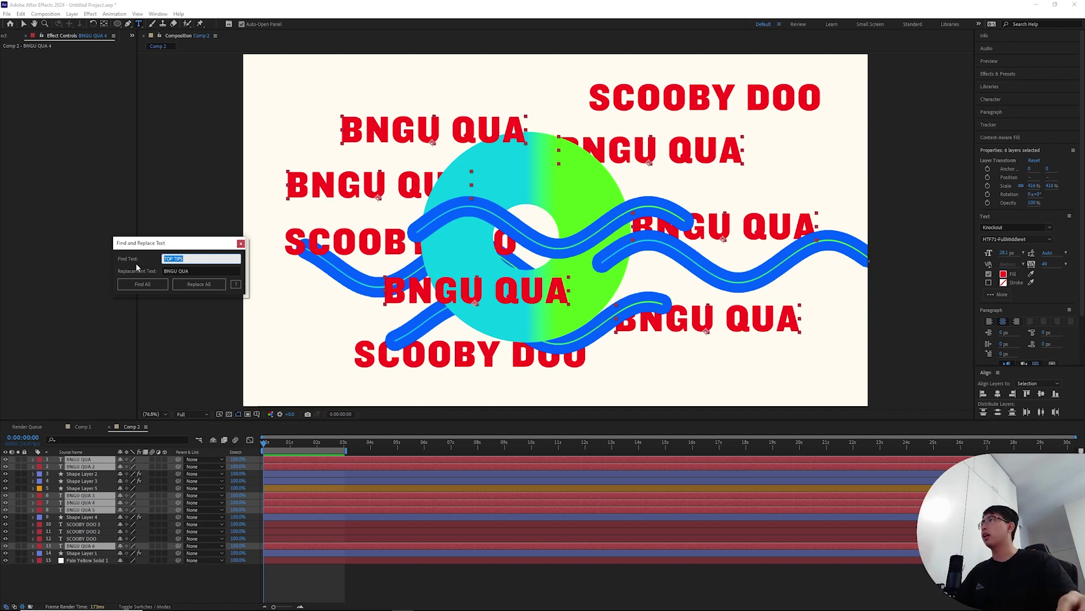
- Find all occurrences of "BNGU" in the text layers and replace them with "HELLO KITTY"
click(204, 257)
drag(203, 258, 59, 256)
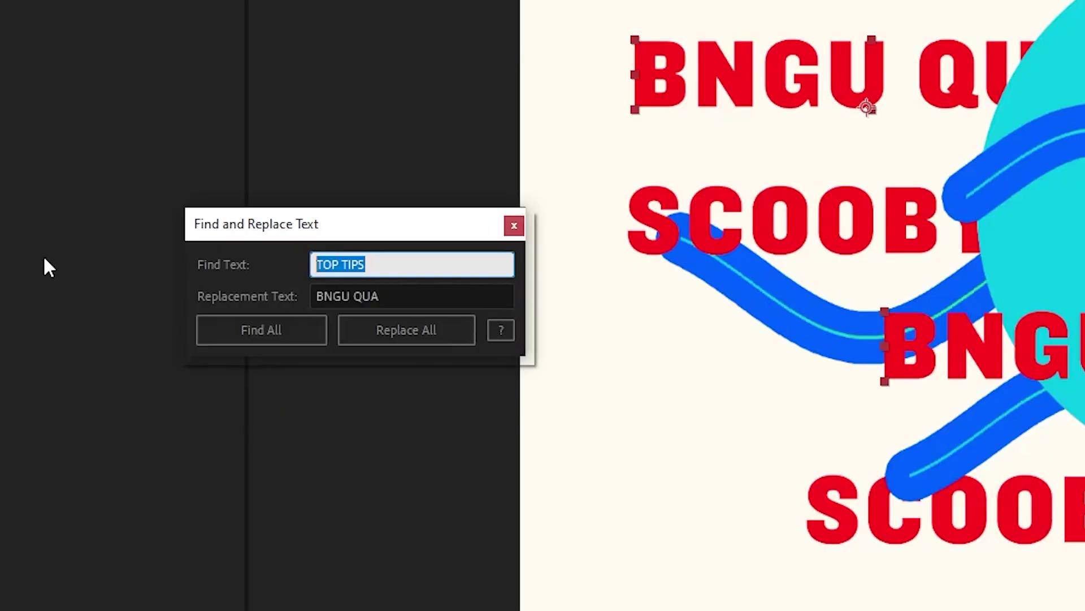
text(BNGU)
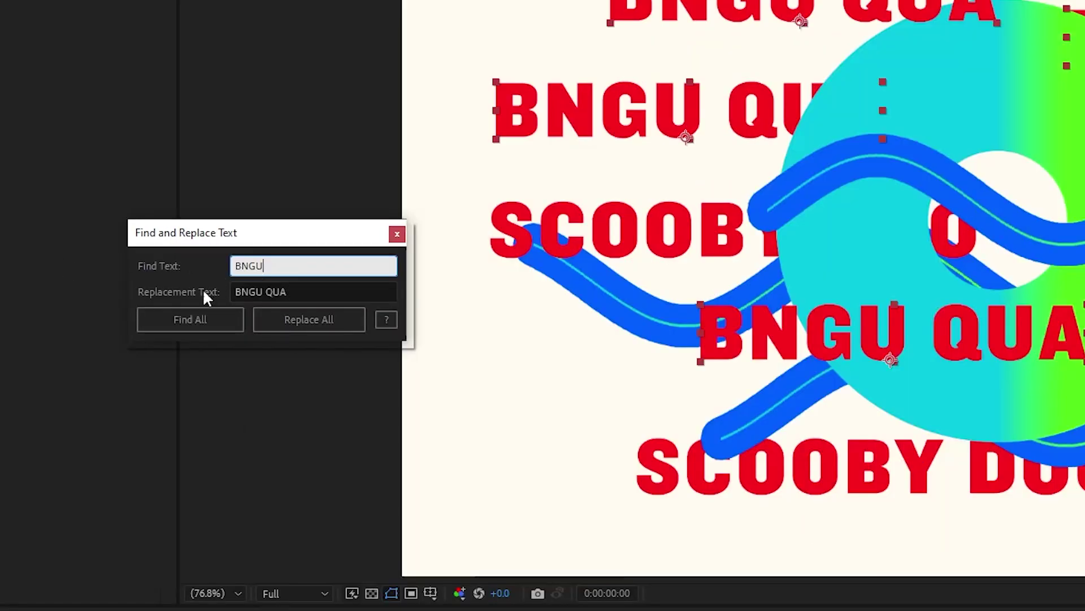
click(453, 298)
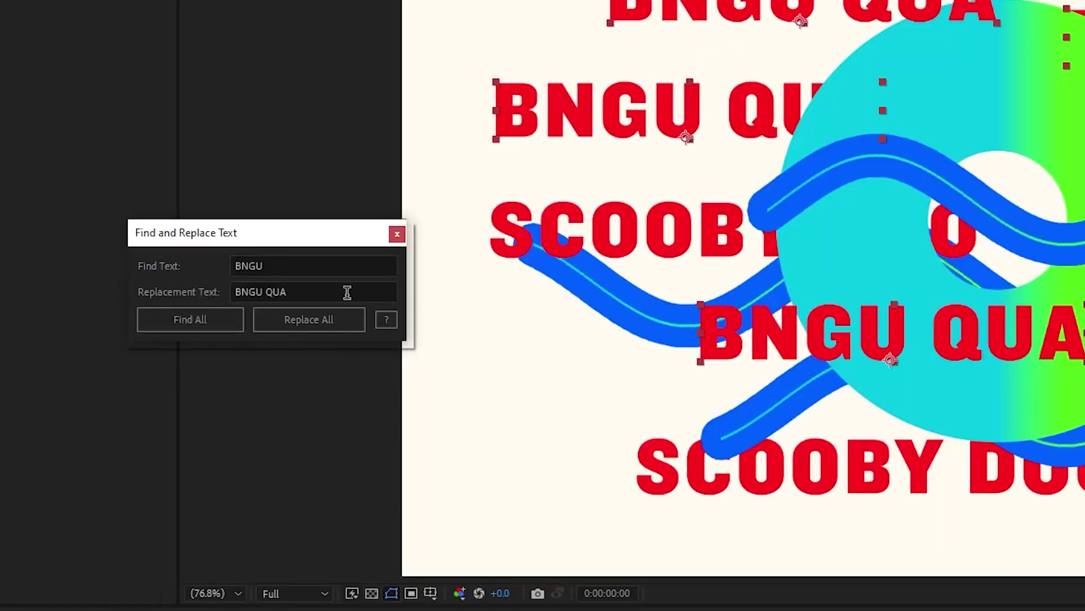
text(HELLO KITTY)
click(200, 326)
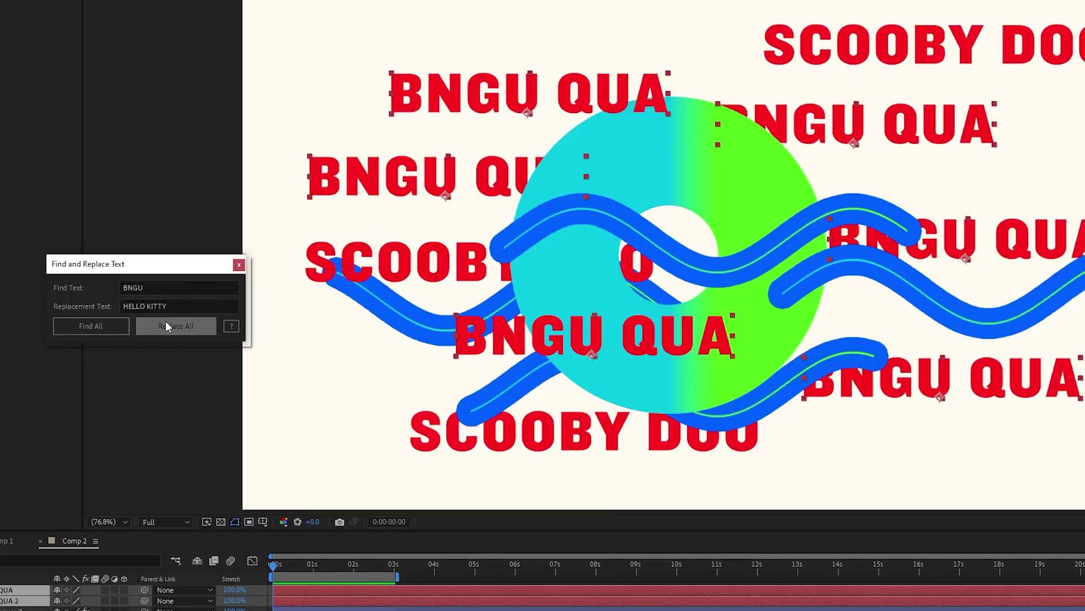
click(199, 284)
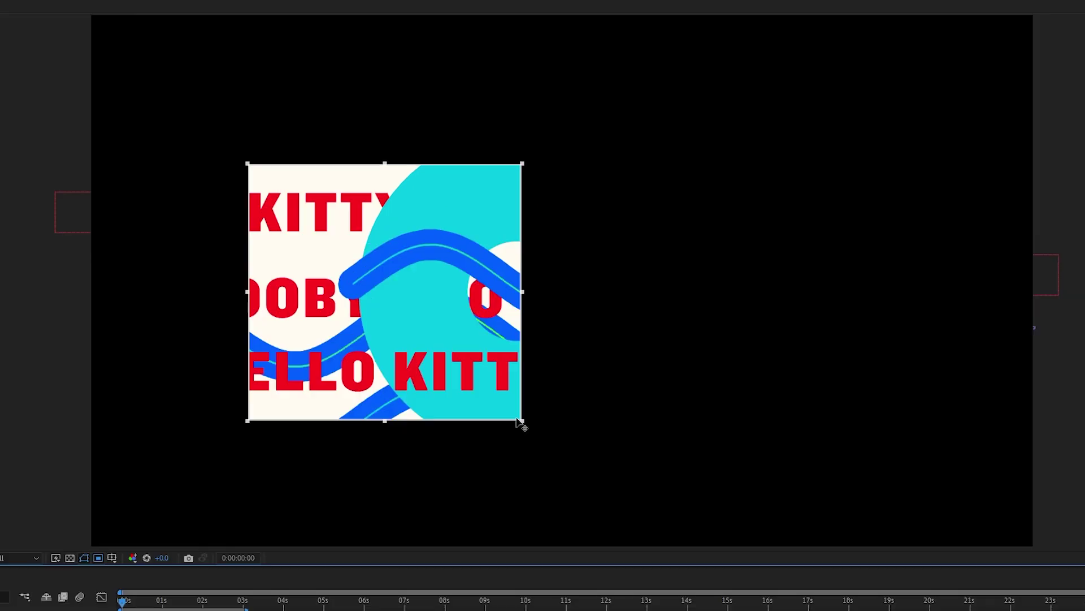
- Preview Comp 2 inside the region of interest over the left half of the circle and stop playback
click(381, 281)
click(402, 325)
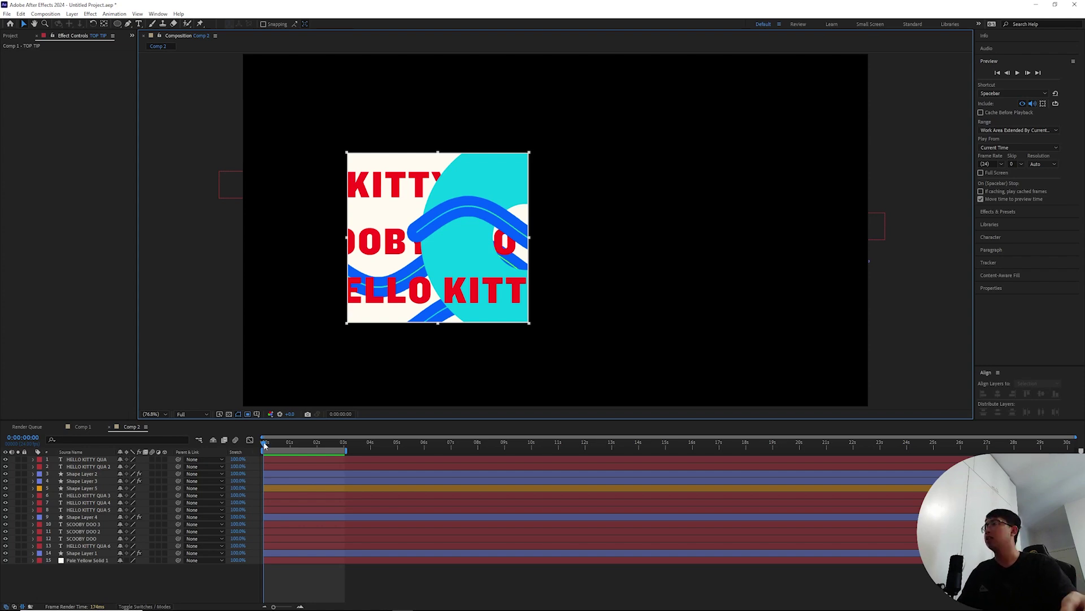
key(space)
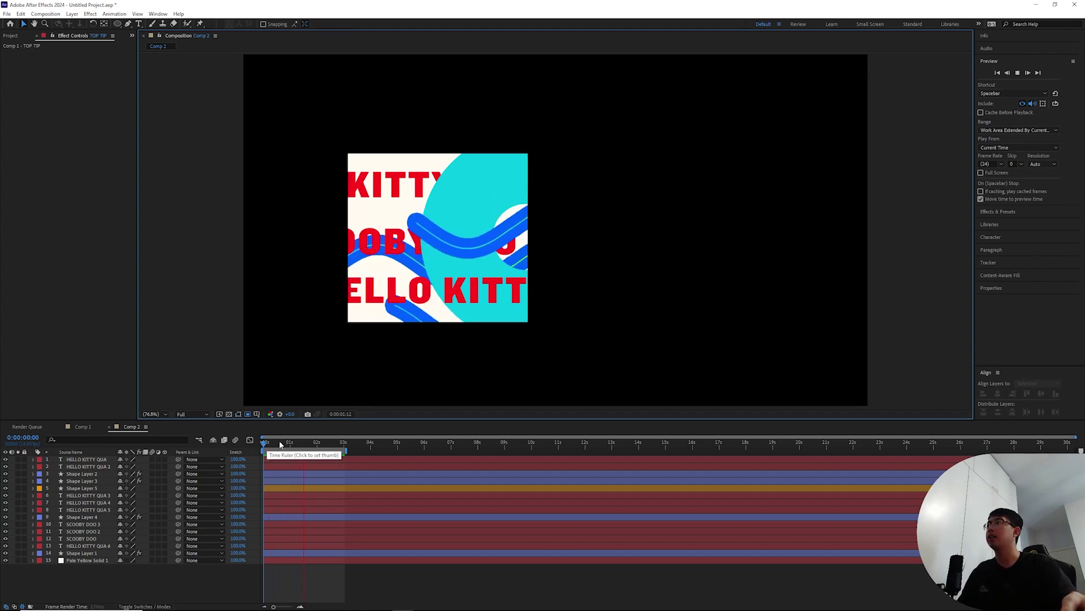
key(space)
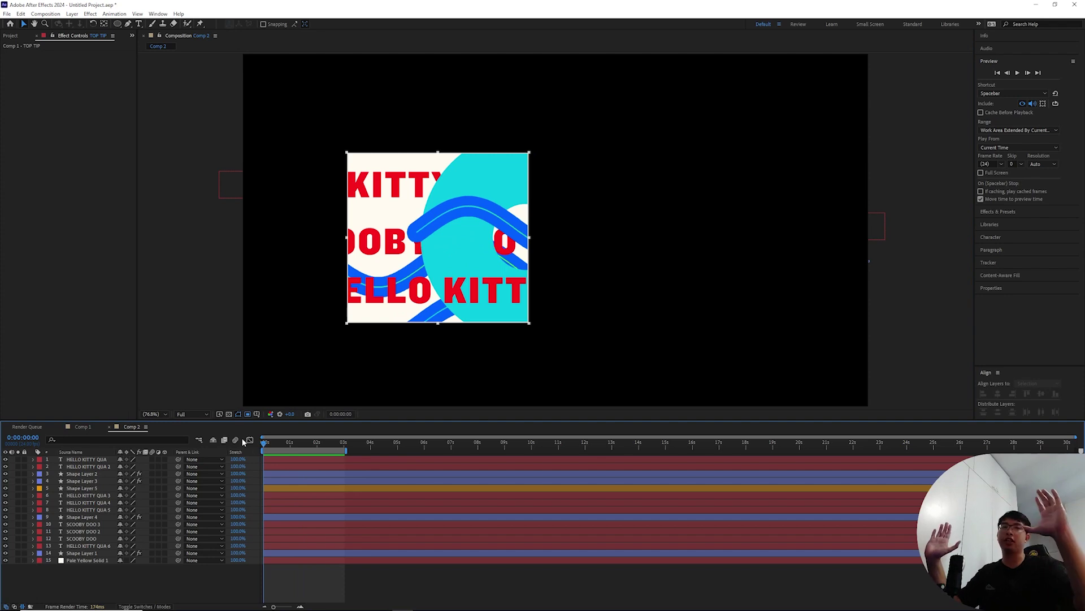
- Resize the region of interest to frame the lower right of the circle and the text ends "TTY QUA" and "Y DOO"
drag(530, 322, 701, 332)
drag(347, 152, 548, 197)
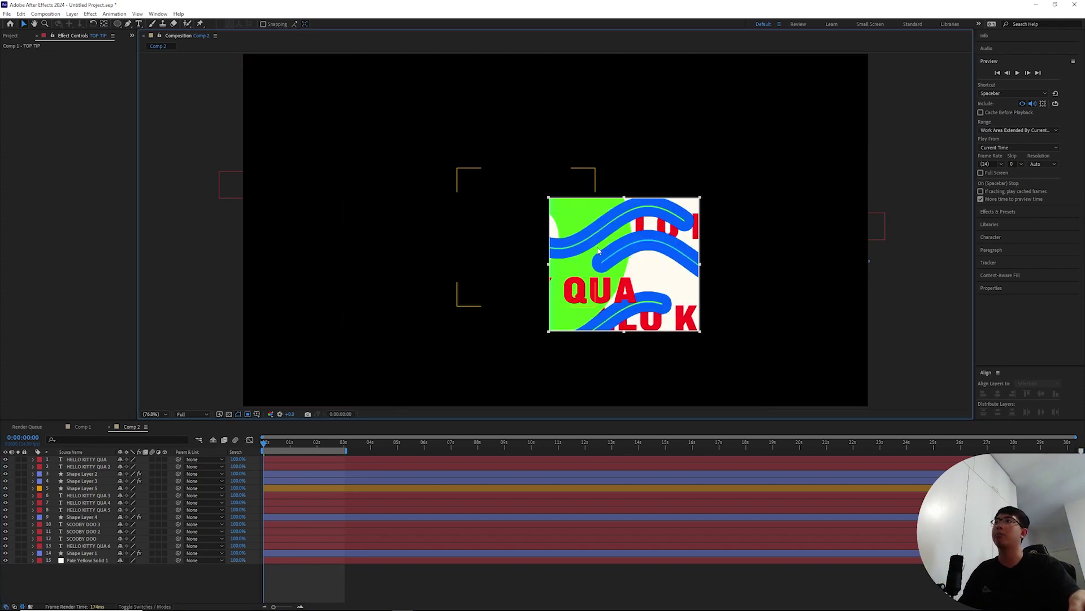
drag(549, 335, 479, 371)
drag(478, 198, 479, 261)
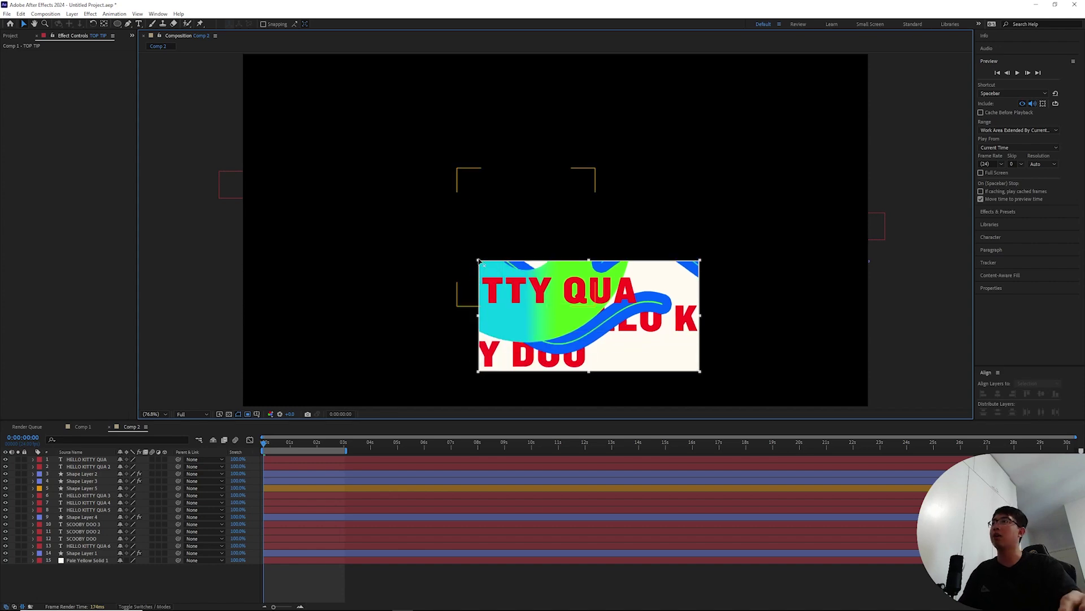
drag(700, 261, 643, 265)
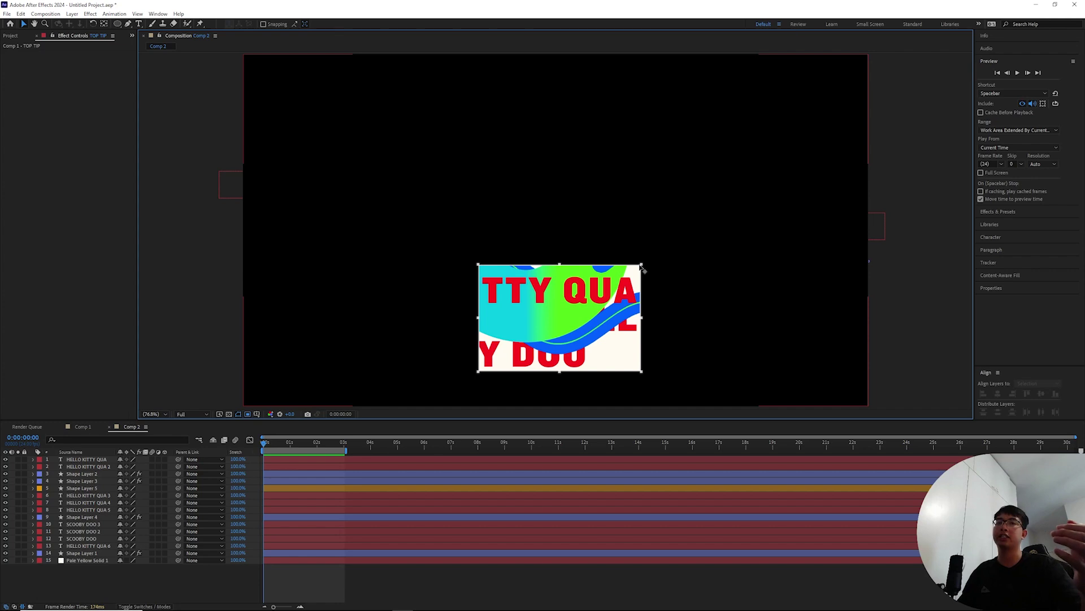
- Preview the resized region of interest and switch the composition view back to the full frame
key(space)
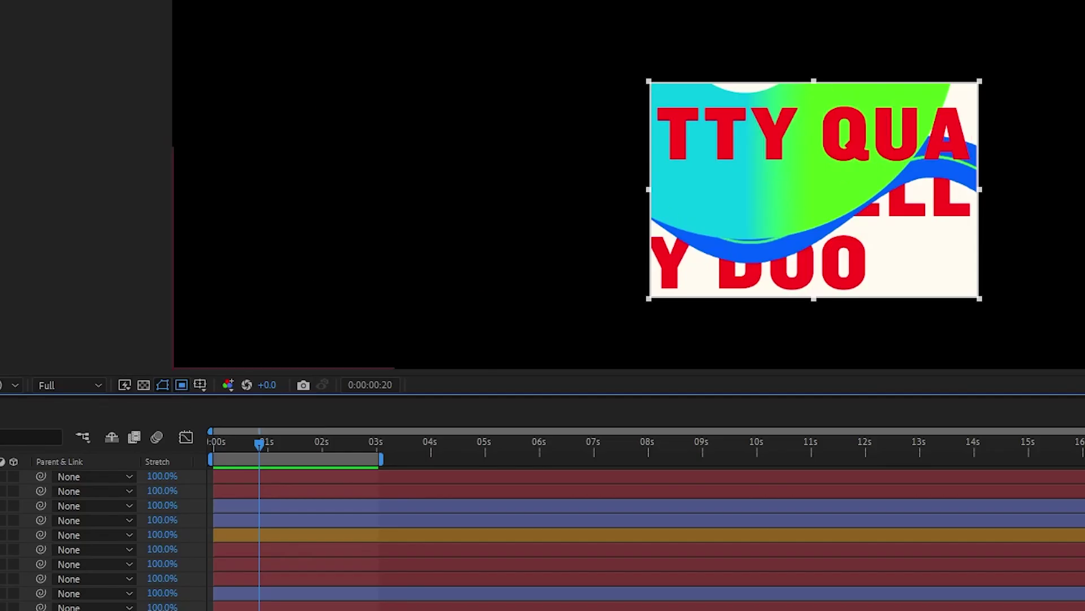
click(181, 385)
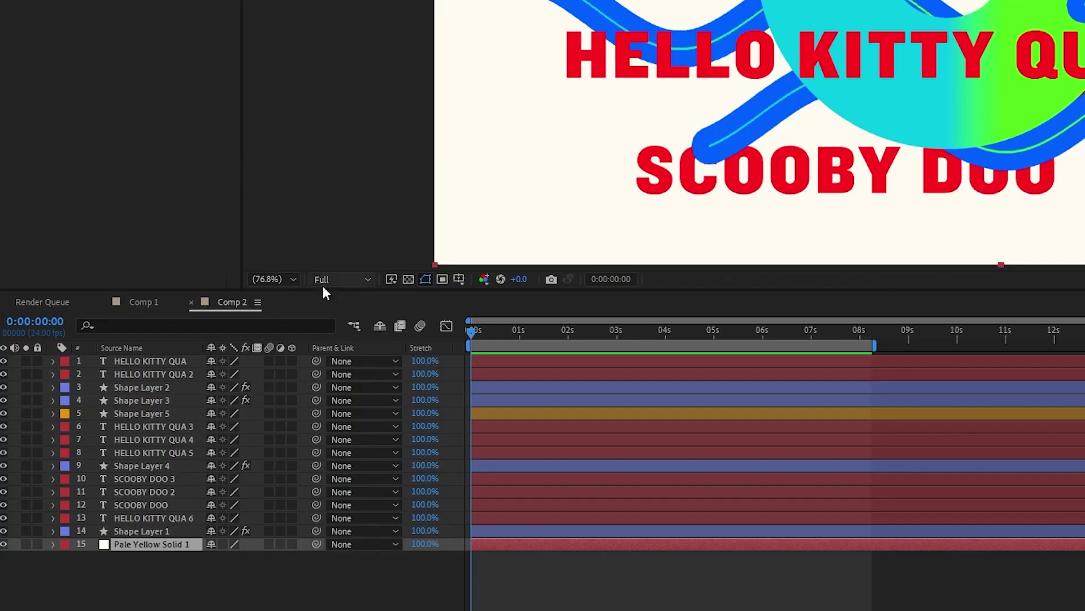
- Clear the layer selection and select the range of layers from Shape Layer 5 through HELLO KITTY QUA 6
click(187, 589)
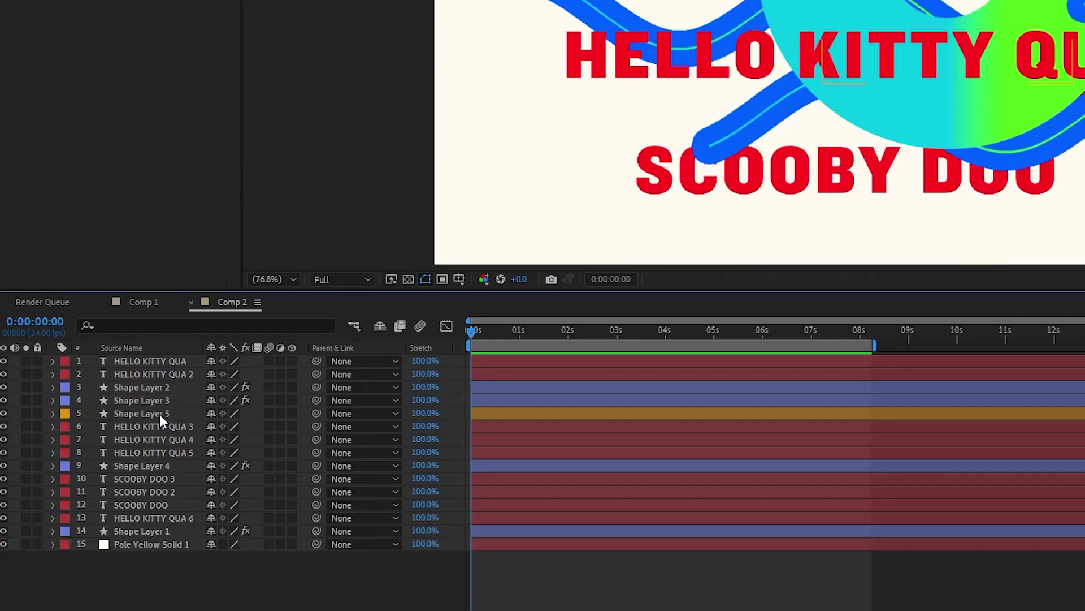
click(160, 413)
shift+click(152, 516)
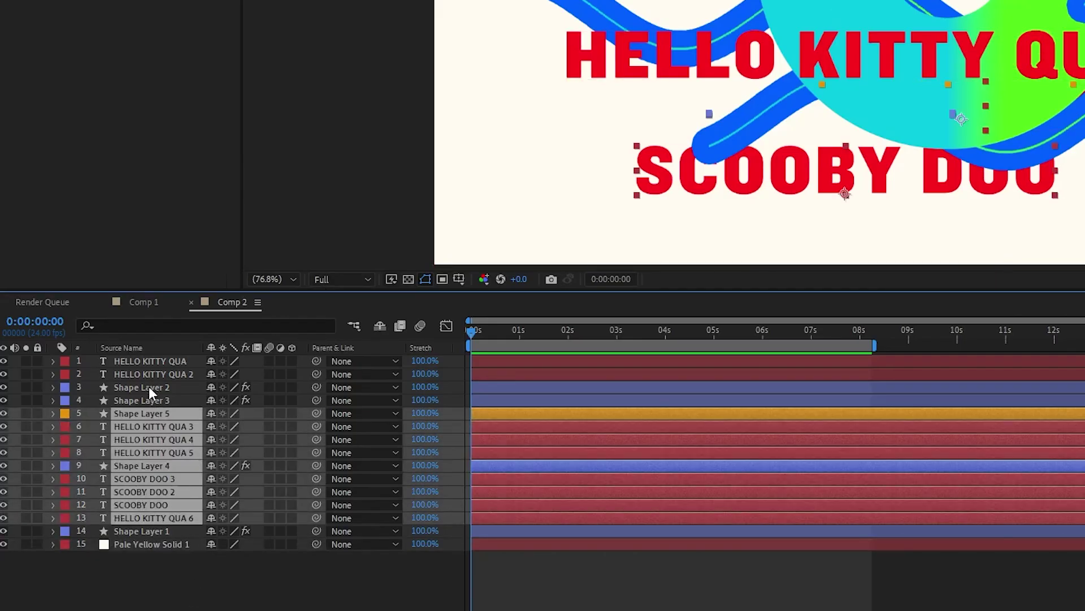
- Extend the layer selection upward to include Shape Layer 2 and Shape Layer 3, and preview Comp 2
shift+click(149, 385)
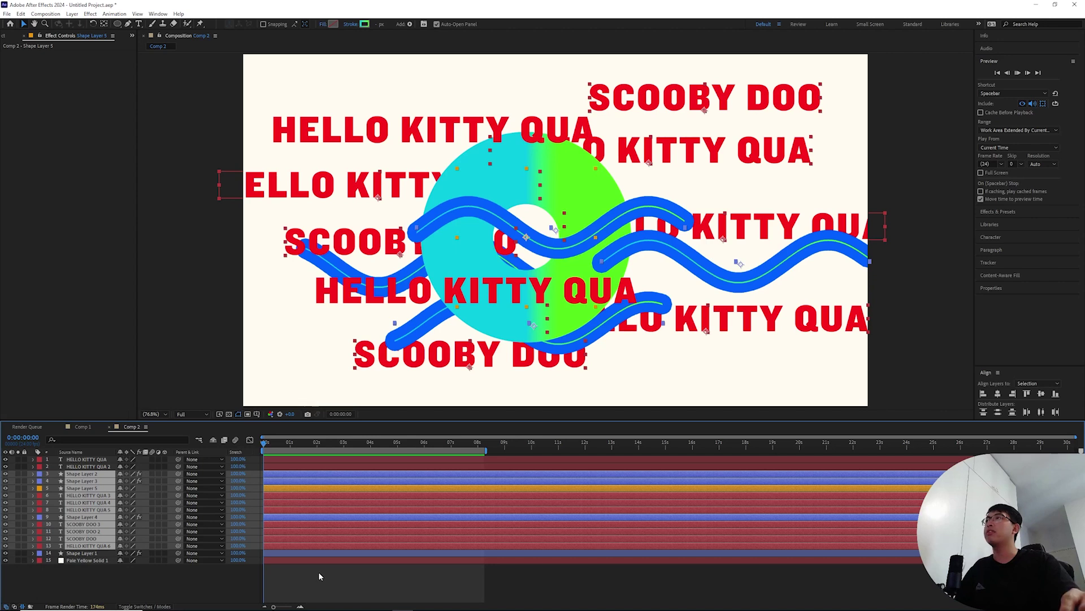
key(space)
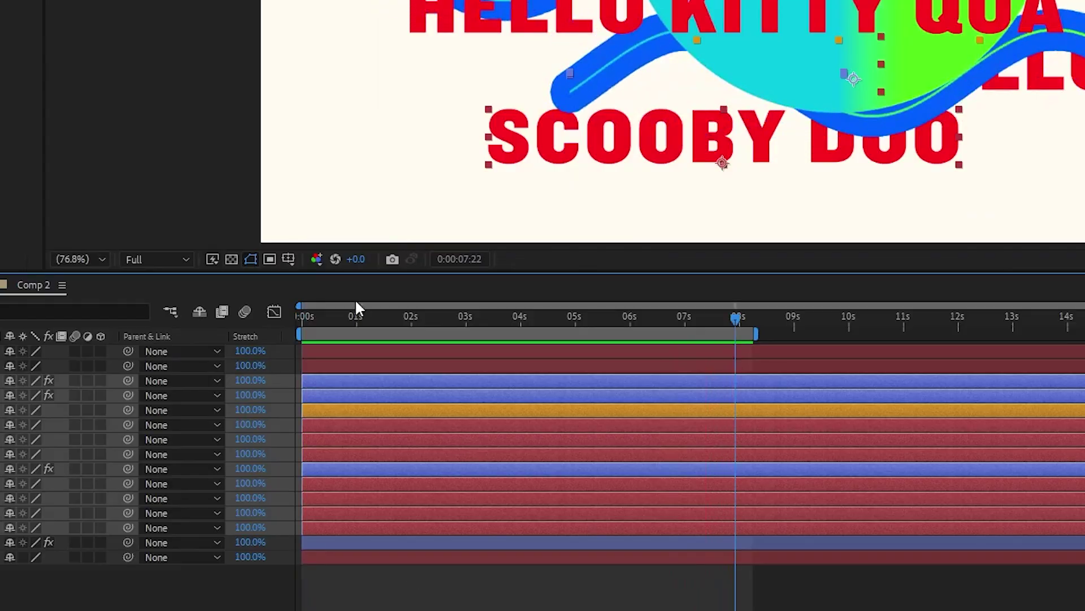
- Set the composition's fast previews mode to Wireframe and preview Comp 2
drag(346, 317, 197, 265)
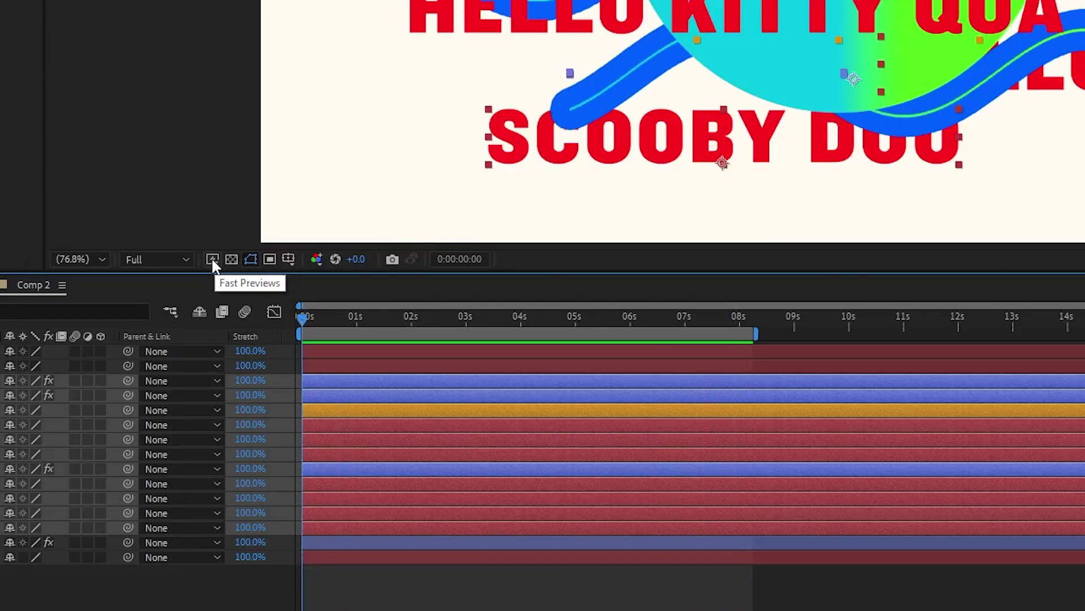
click(213, 259)
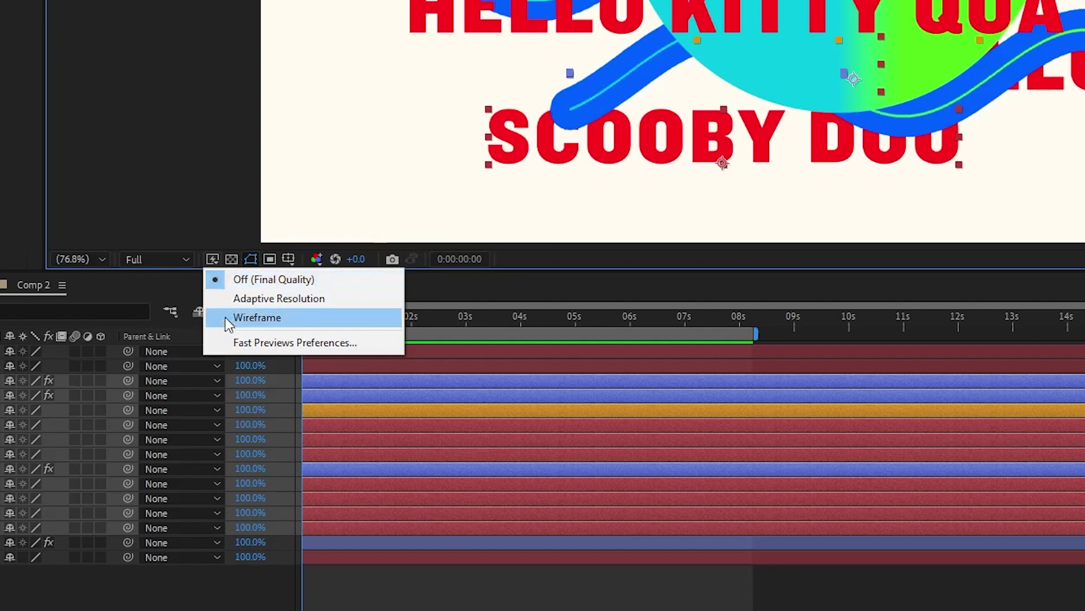
click(245, 318)
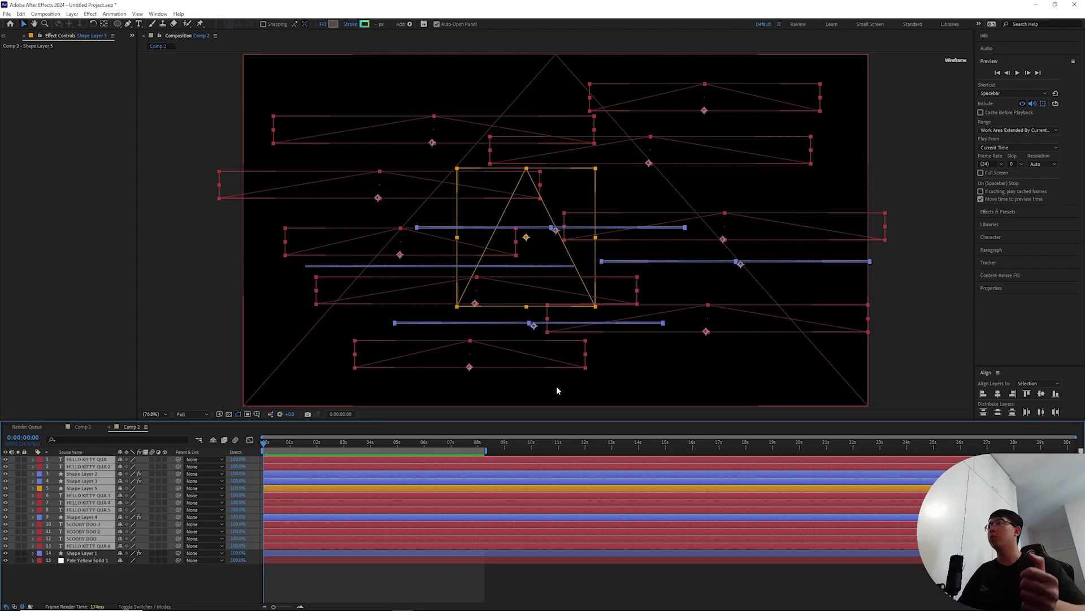
key(space)
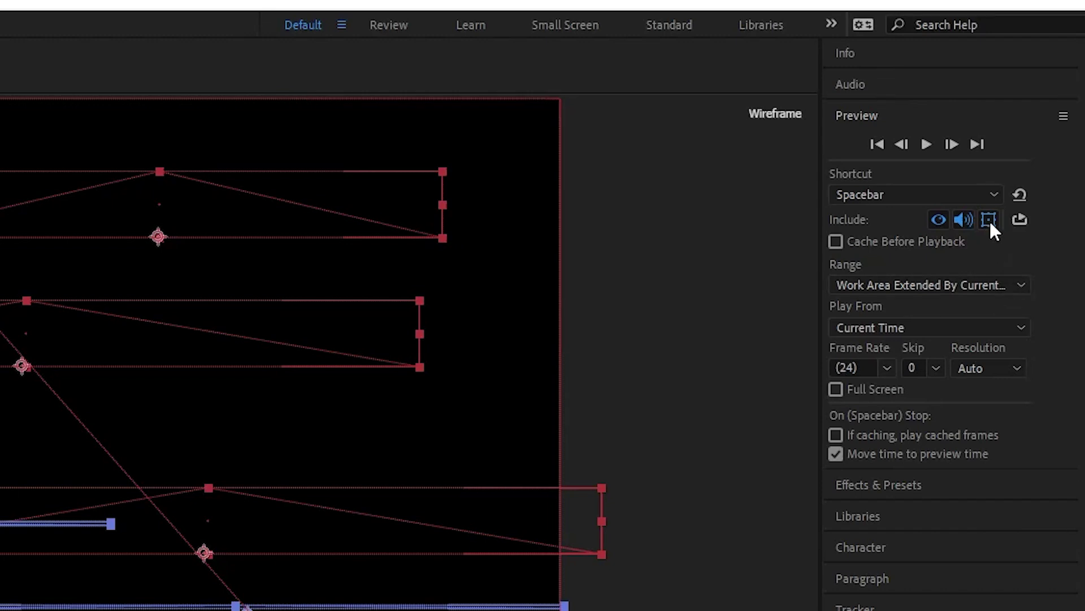
- Toggle the preview option that includes overlays and layer controls, and preview the wireframe composition from the start of the timeline
click(991, 224)
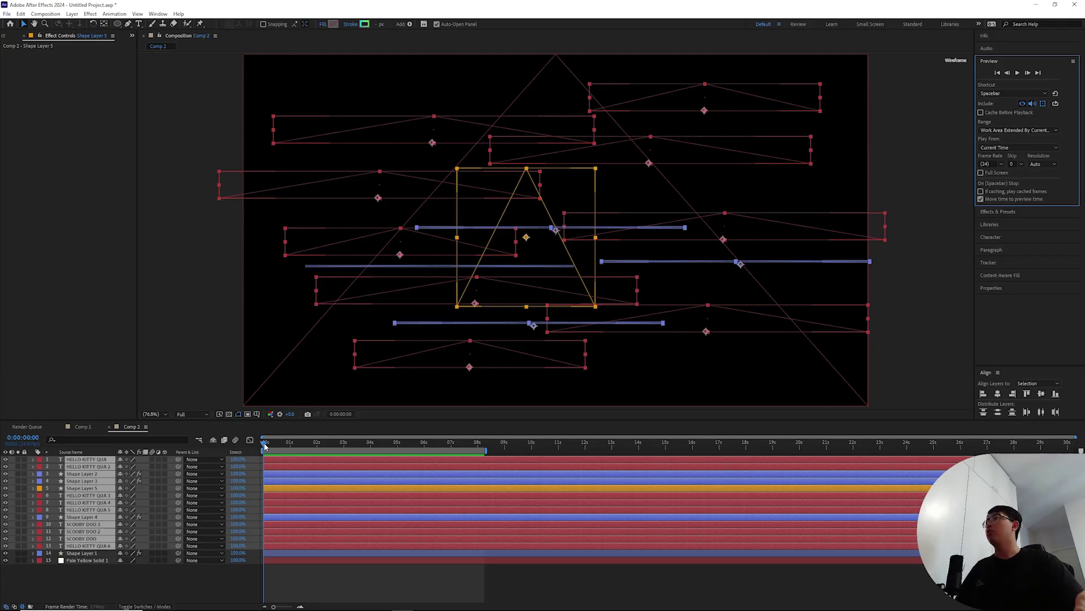
click(265, 445)
key(space)
click(381, 446)
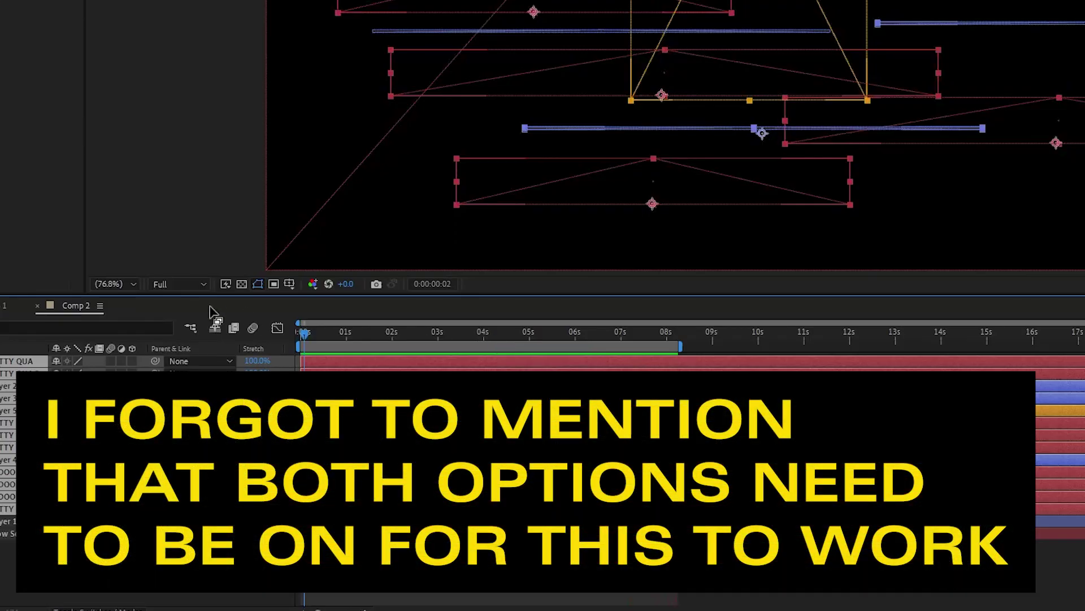
- Open the composition's fast previews options
click(215, 324)
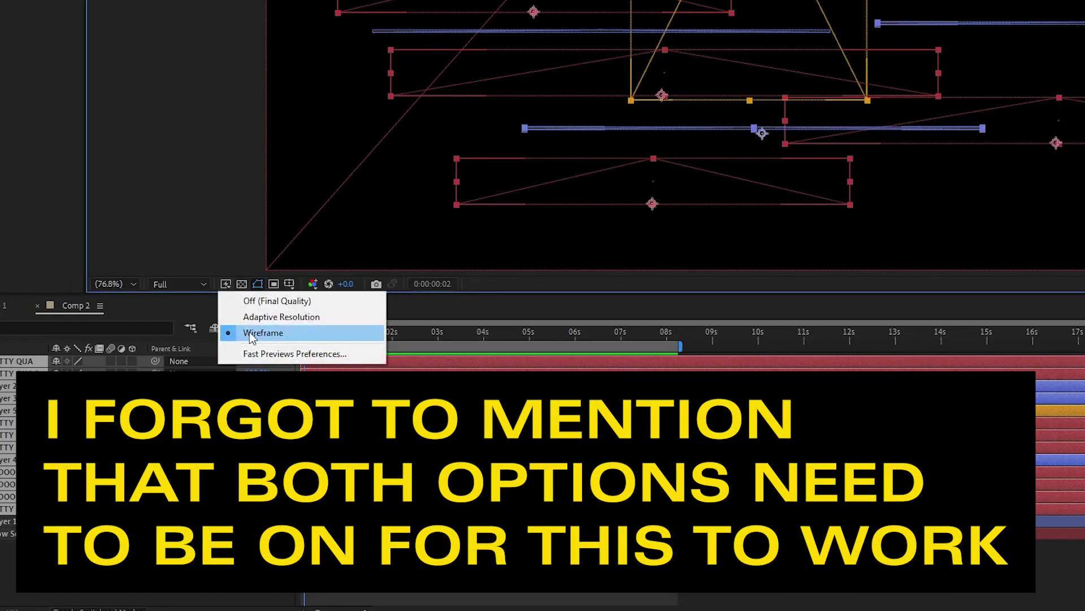